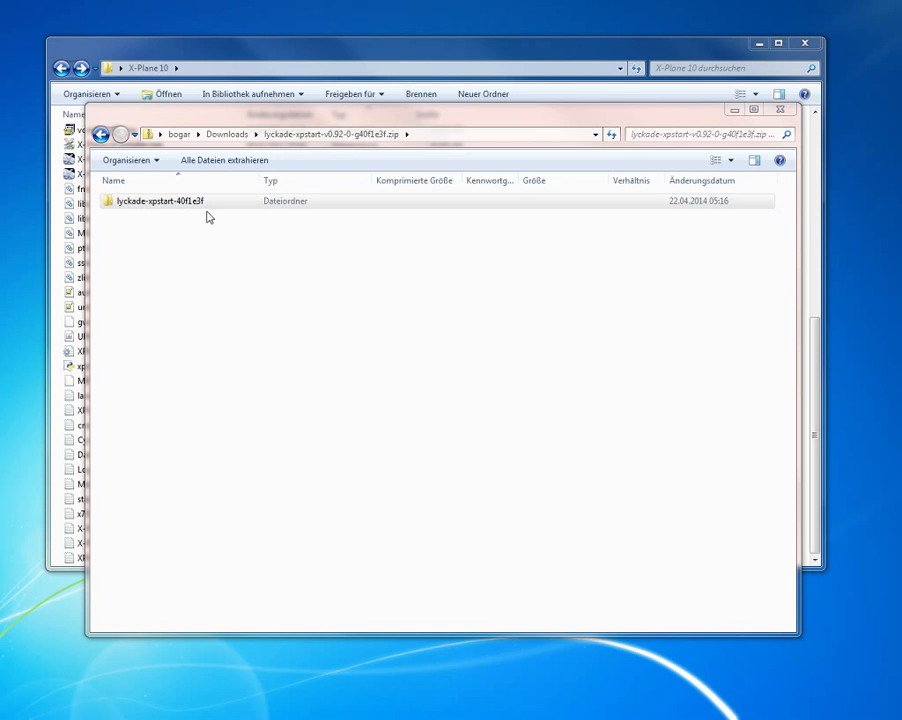
Step: Open the lyckade-xpstart-40f1e3f folder inside the archive and select xpstart.py together with the xpstart folder
double_click(160, 201)
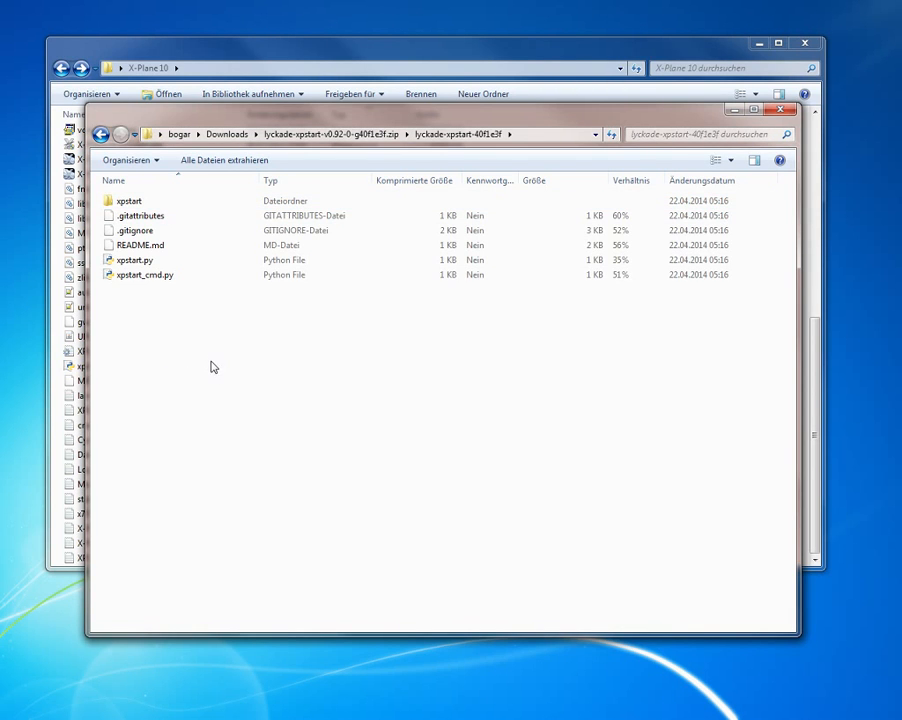
click(134, 204)
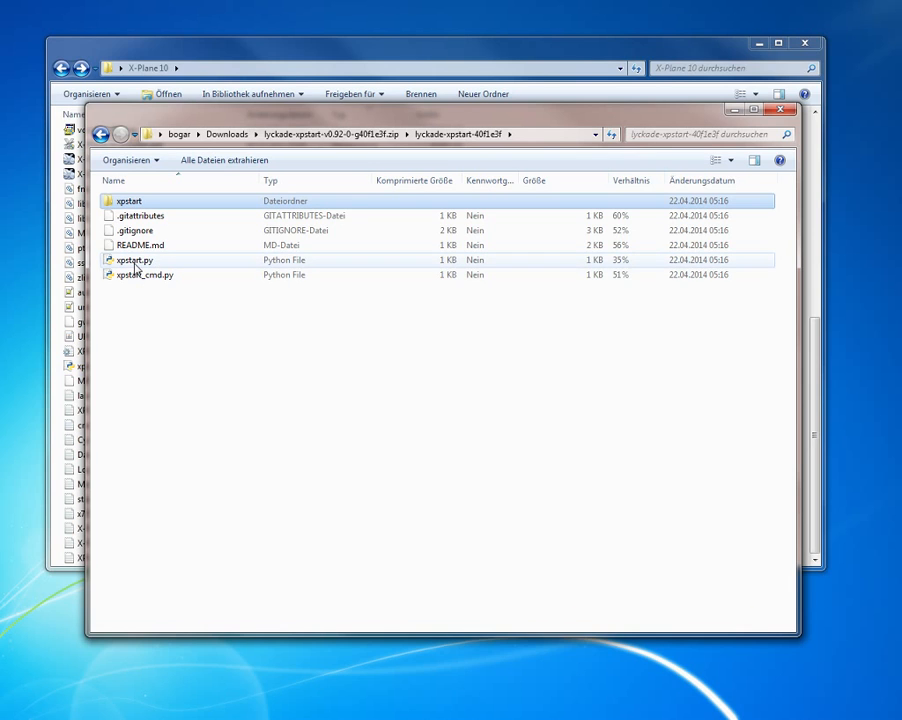
click(135, 262)
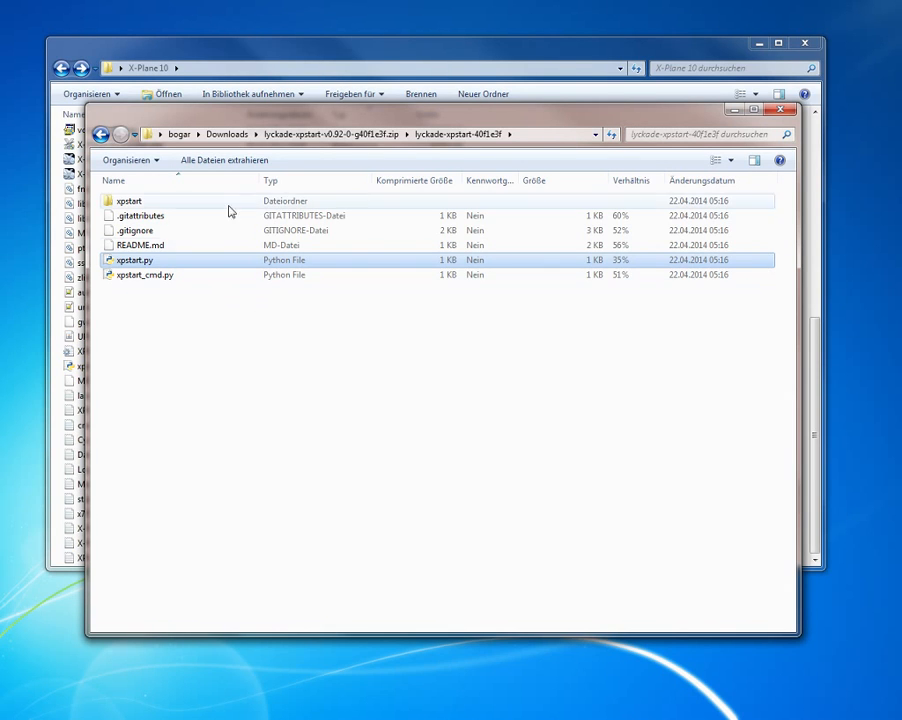
click(142, 277)
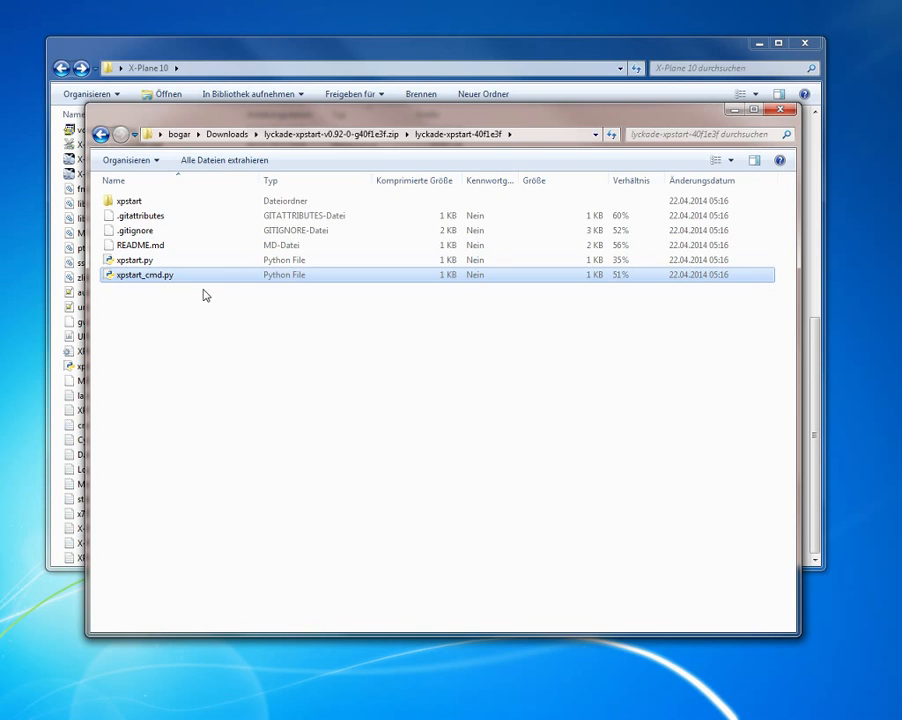
click(140, 261)
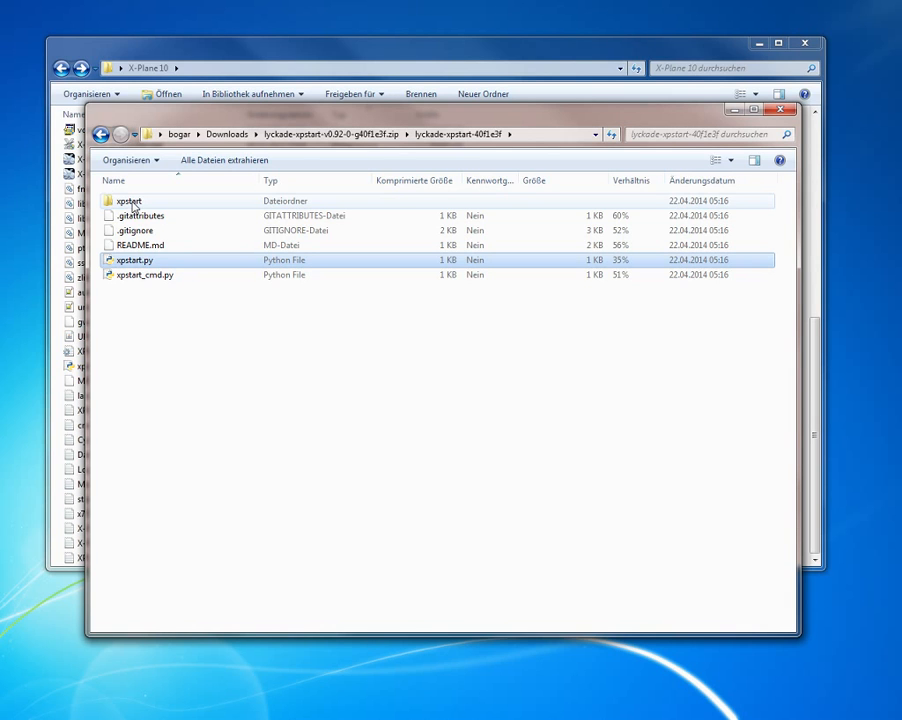
ctrl+click(132, 205)
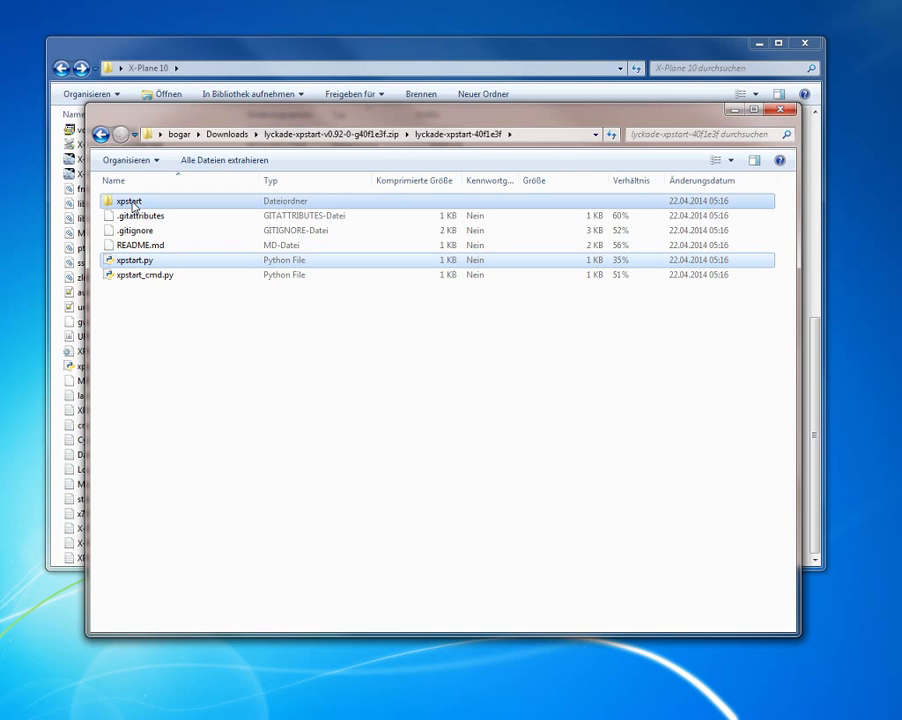
Step: Switch to the X-Plane 10 folder and locate X-Plane.exe and the xpstart folder in it
click(182, 47)
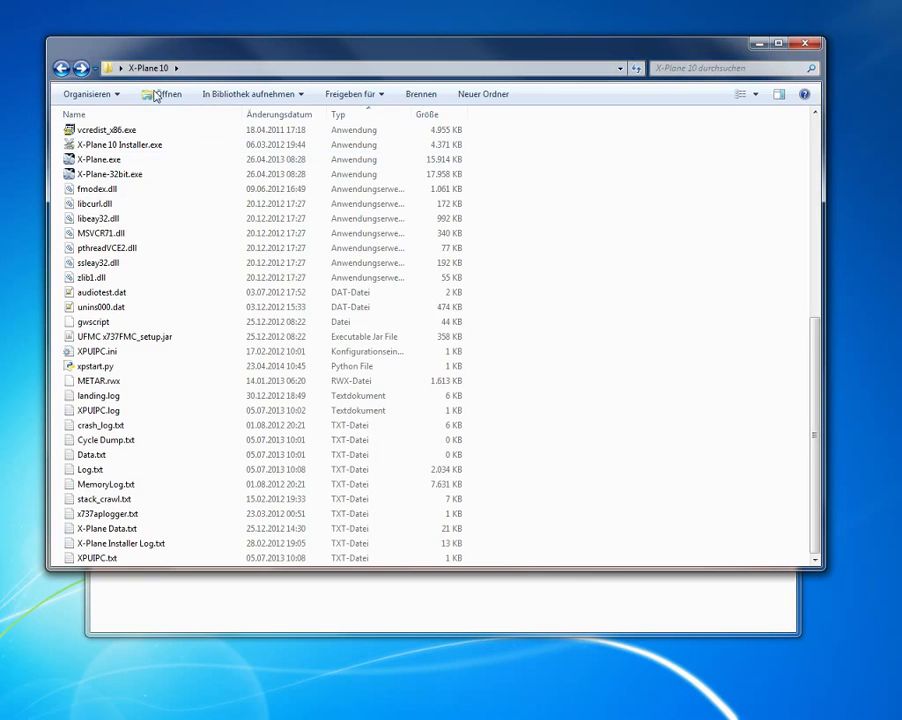
click(95, 159)
scroll(100, 300, up, 4)
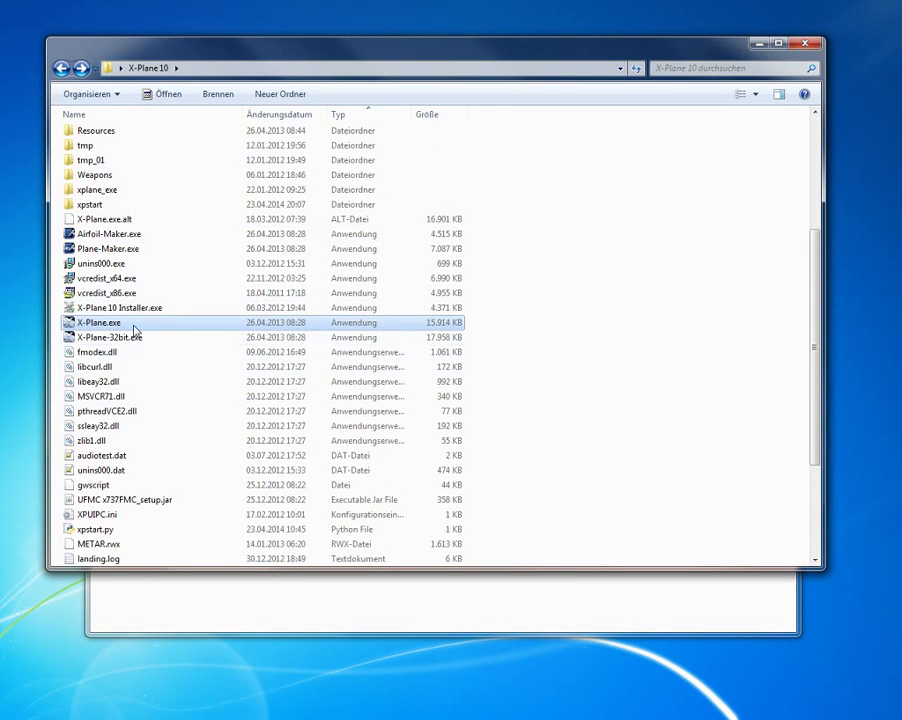
click(96, 206)
scroll(130, 330, down, 4)
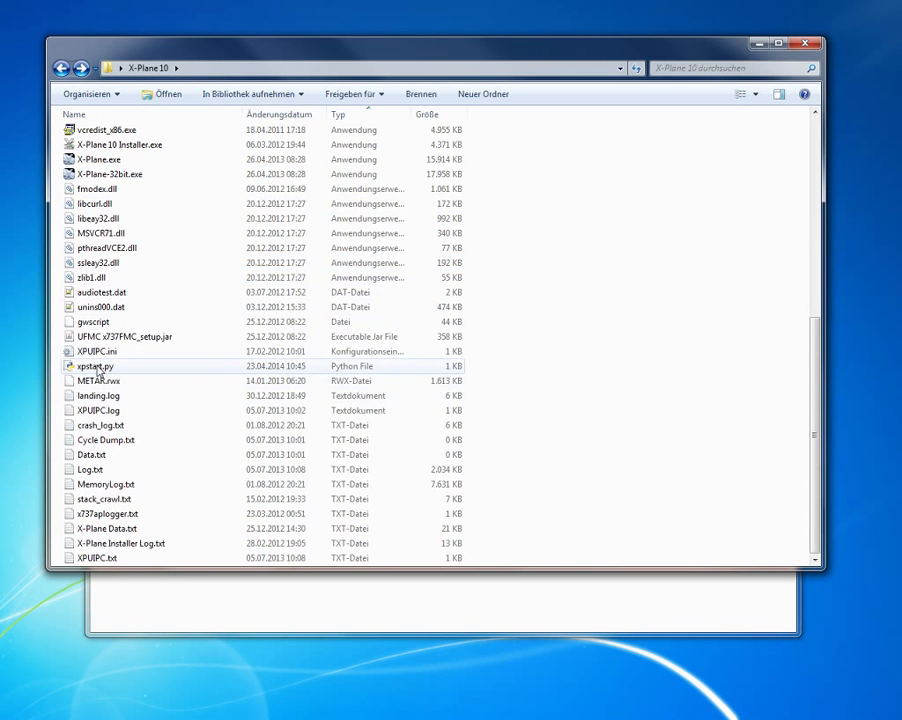
Step: Run xpstart.py from the X-Plane 10 folder and reposition its window over the file list
double_click(97, 368)
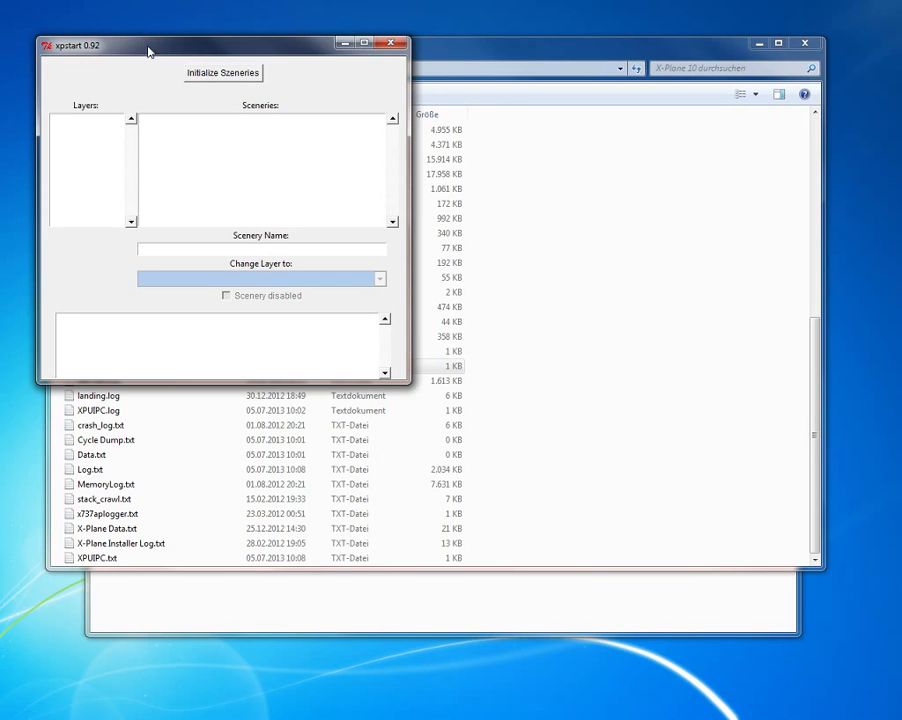
drag(146, 50, 248, 56)
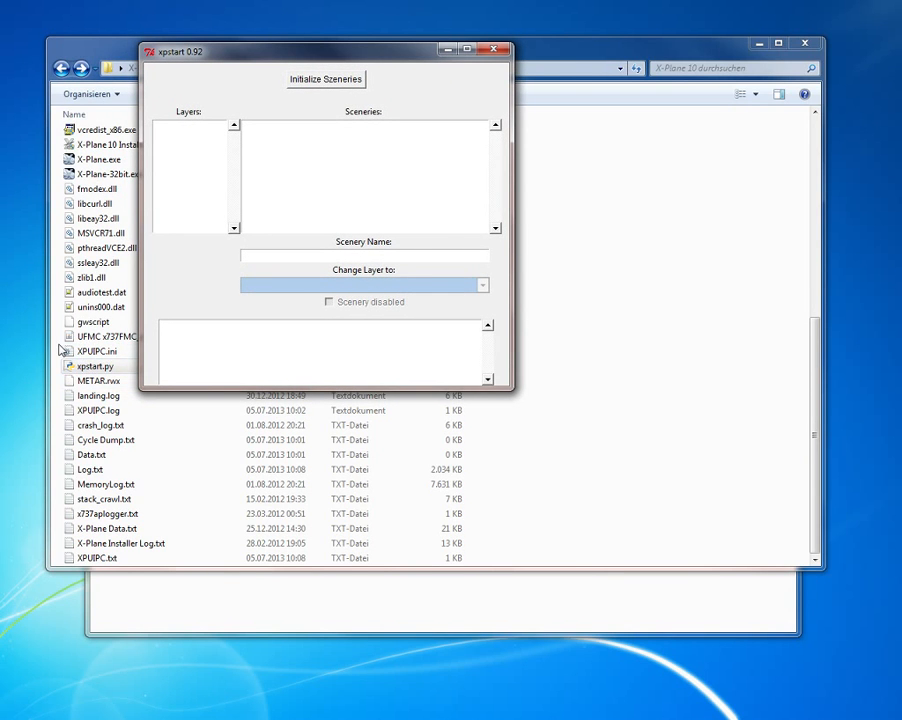
drag(205, 62, 161, 140)
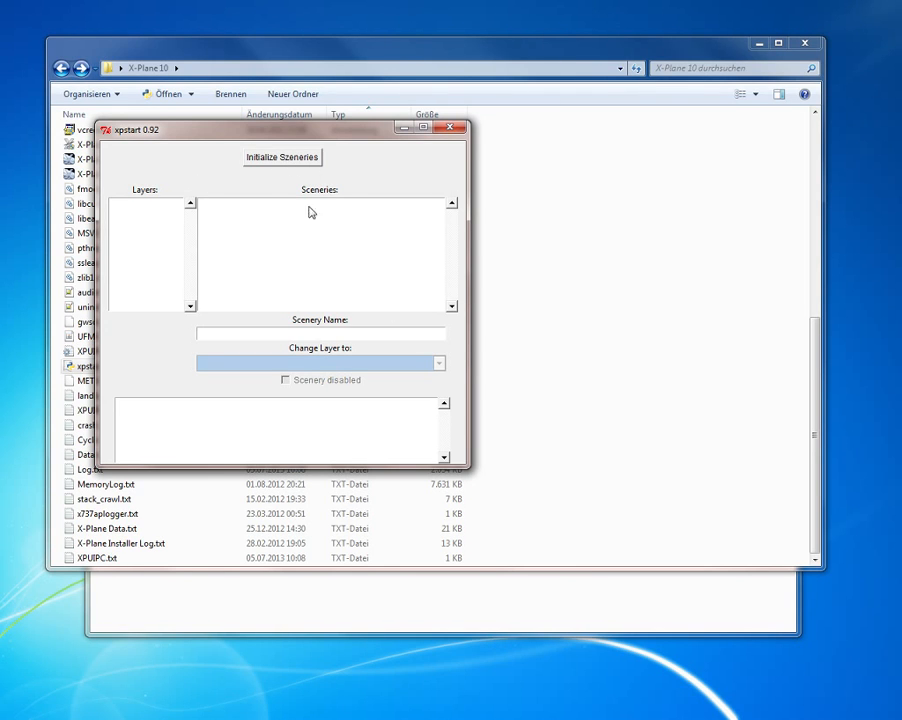
Step: Initialize the sceneries in xpstart and load them into their layers
click(282, 161)
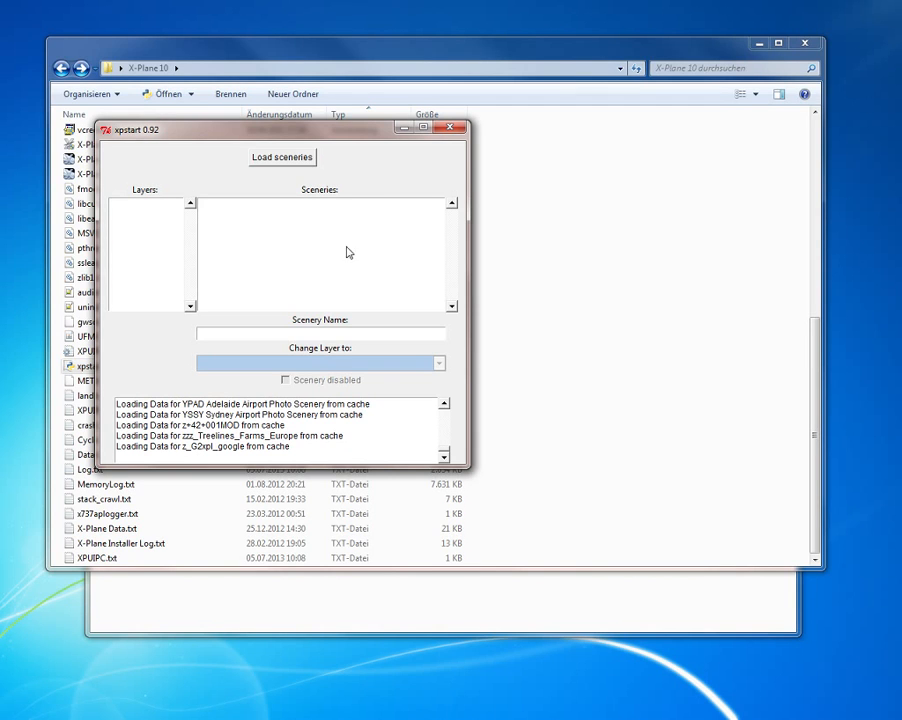
click(284, 158)
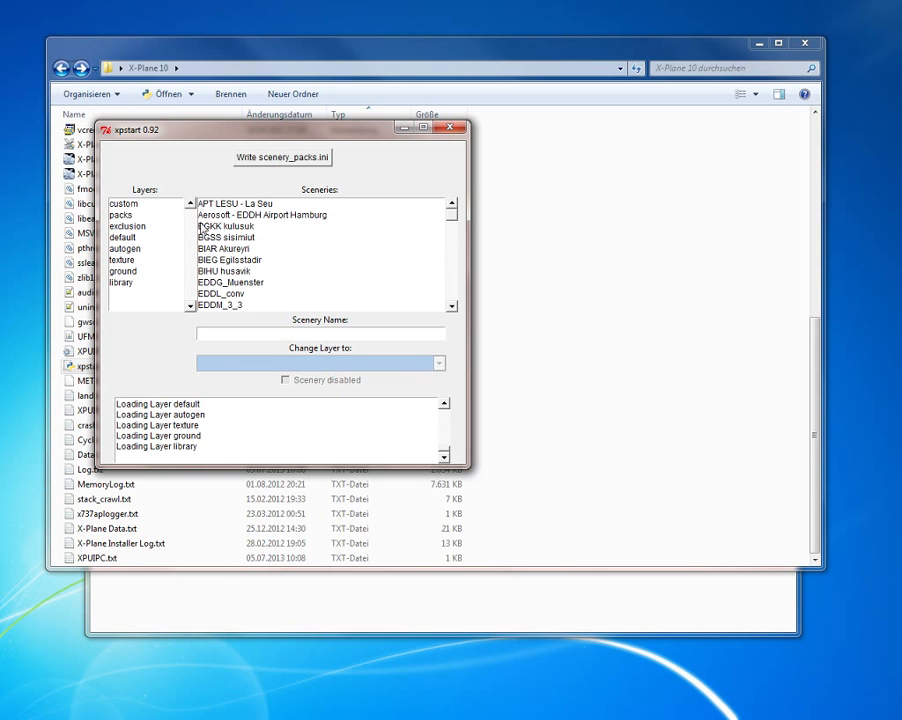
Step: Browse the sceneries assigned to the custom, exclusion, default and library layers
click(143, 205)
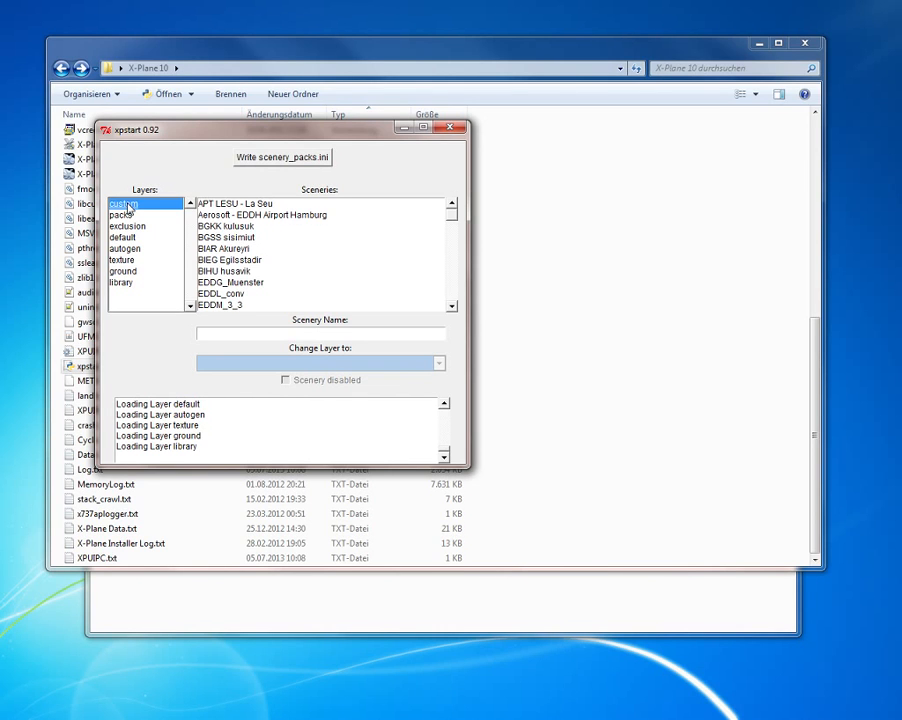
drag(122, 215, 124, 226)
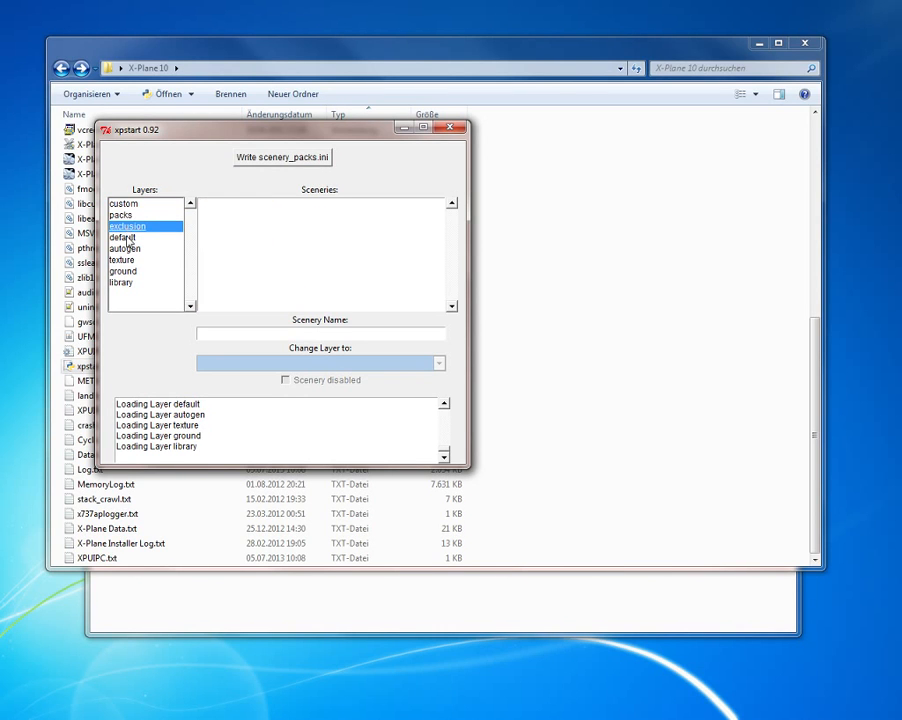
click(122, 237)
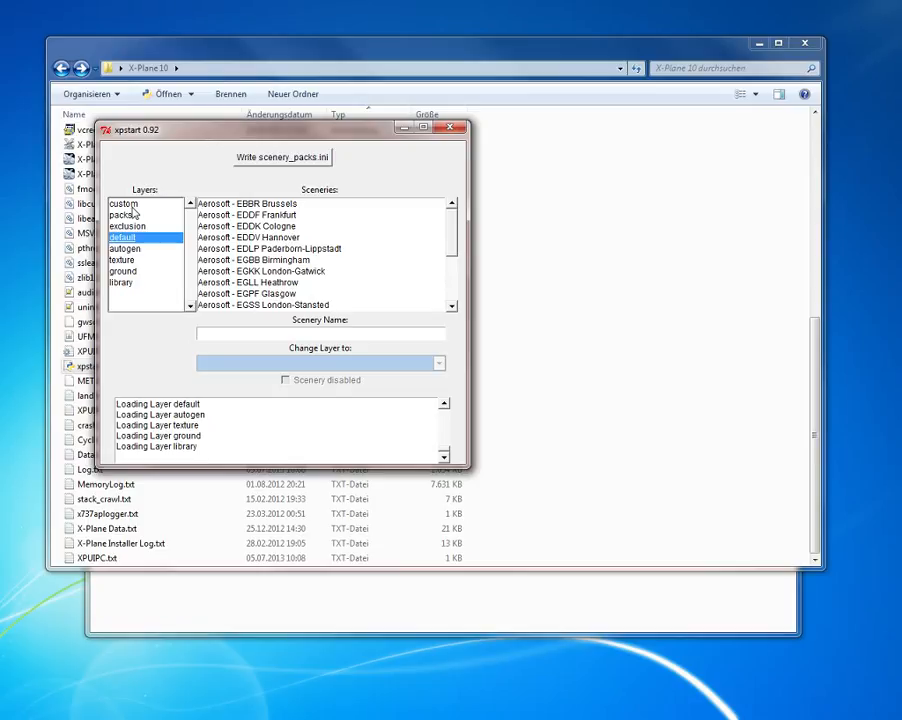
click(129, 285)
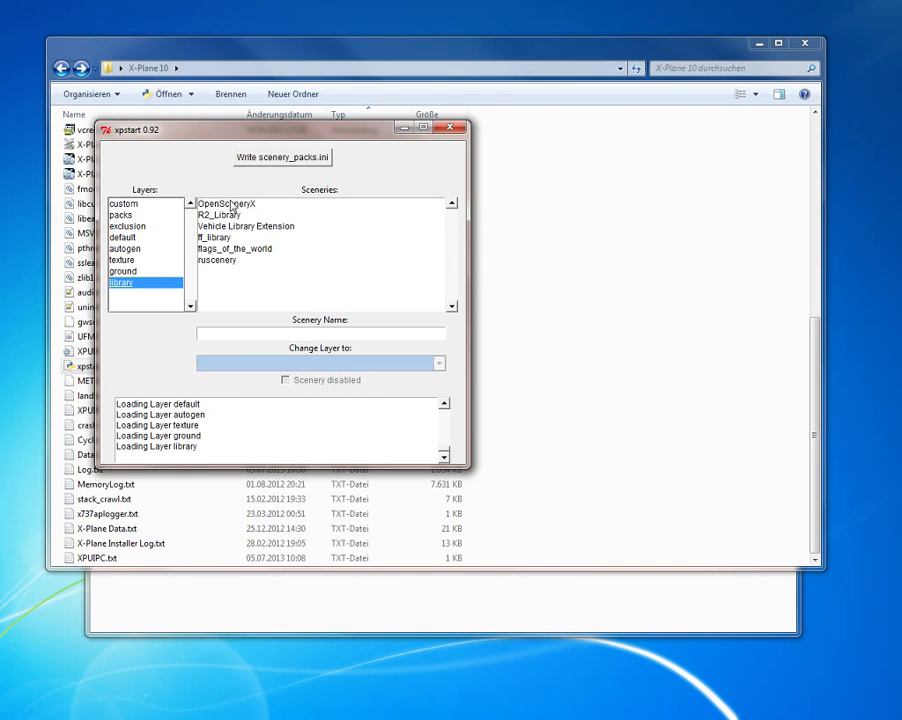
Step: Change the layer of the custom scenery Aerosoft - EDDH Airport Hamburg to texture and reload the sceneries
click(133, 205)
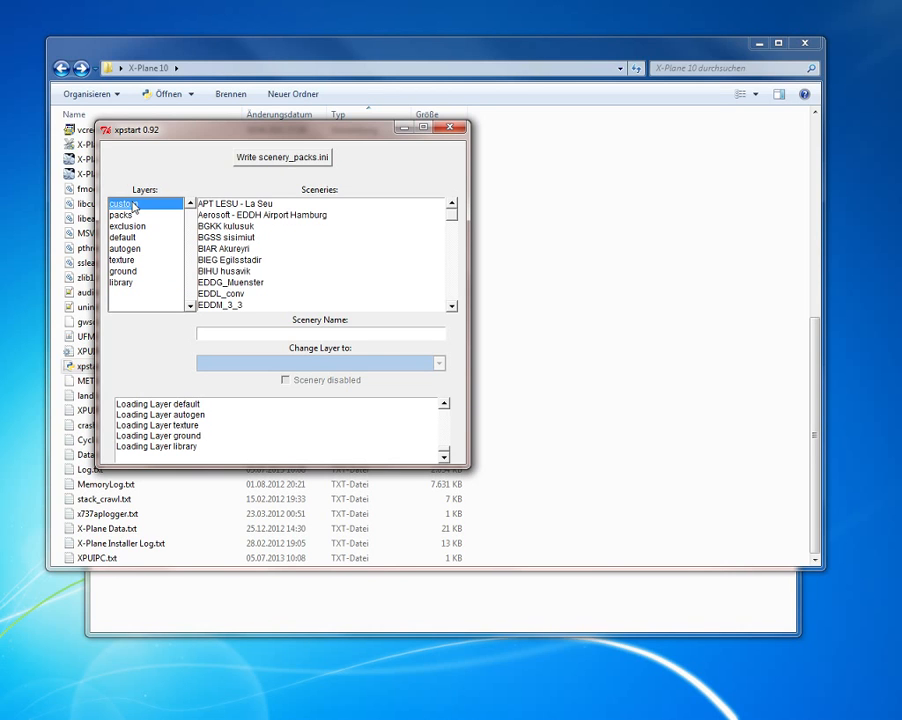
click(267, 219)
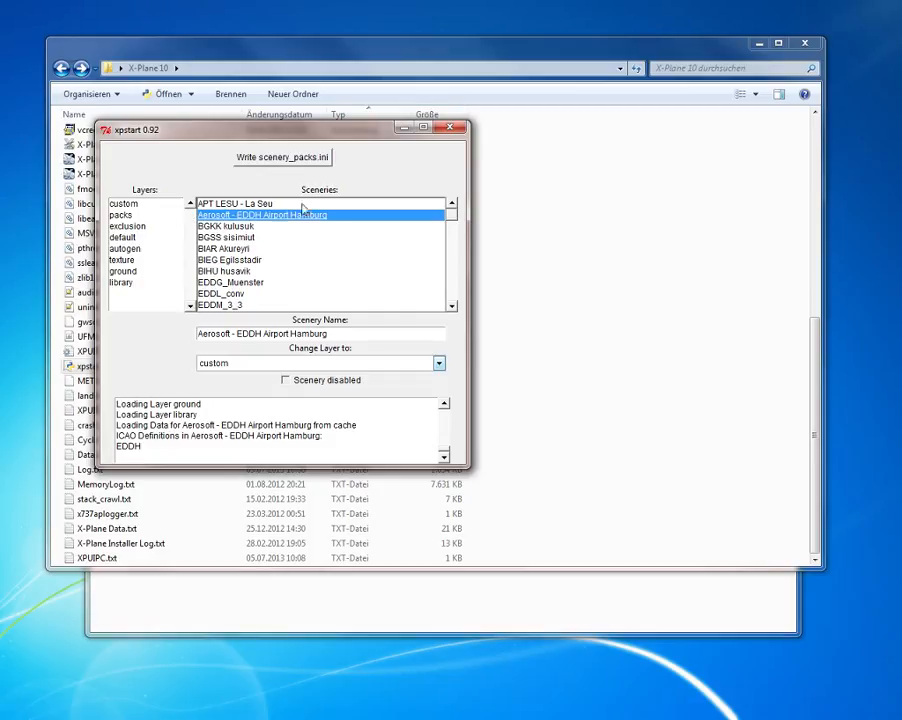
click(438, 364)
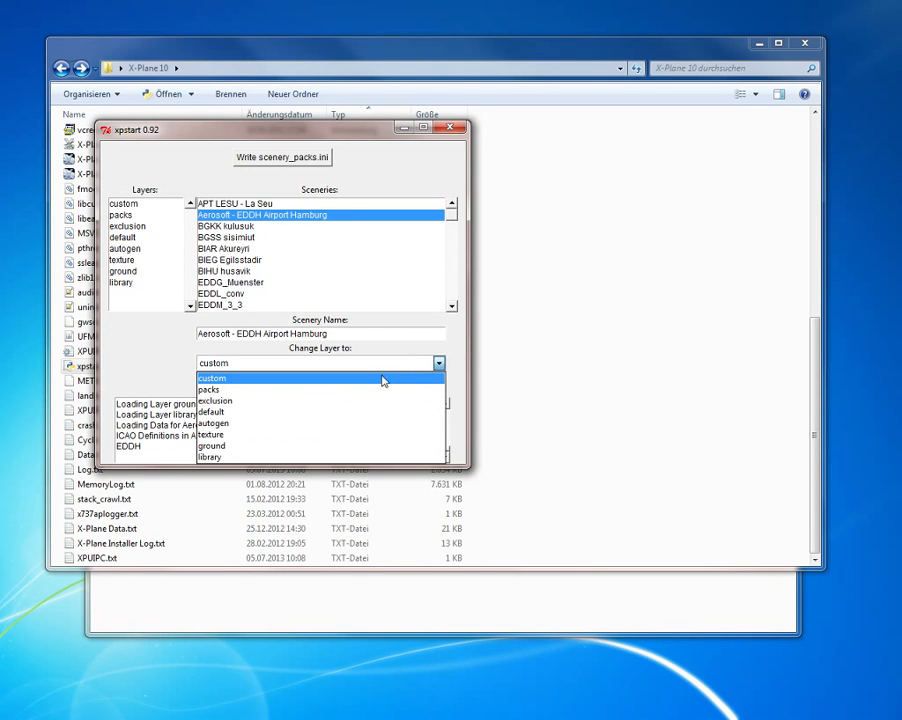
click(301, 438)
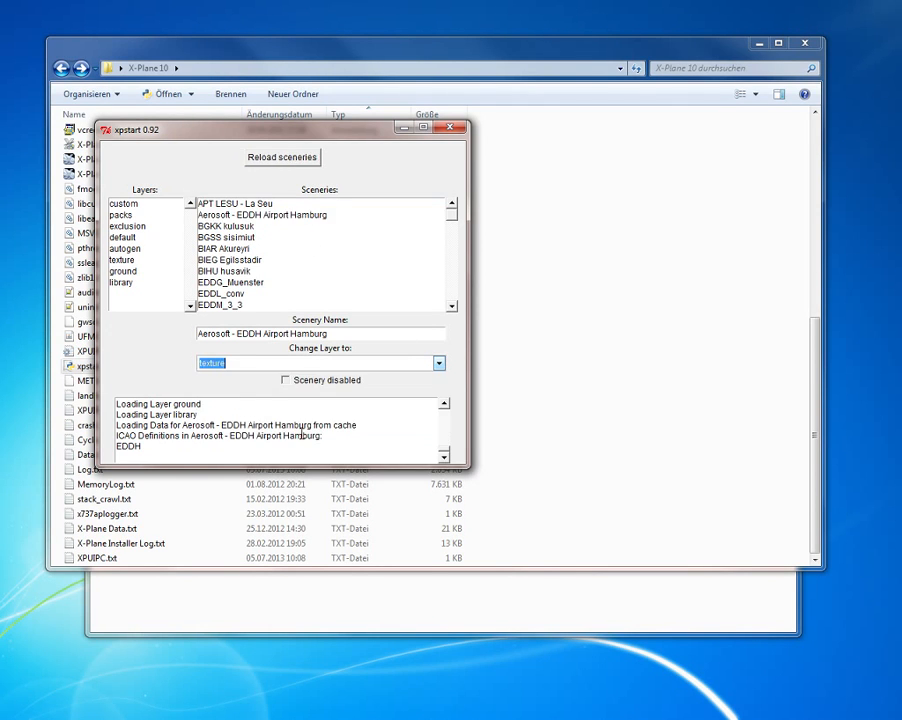
click(280, 162)
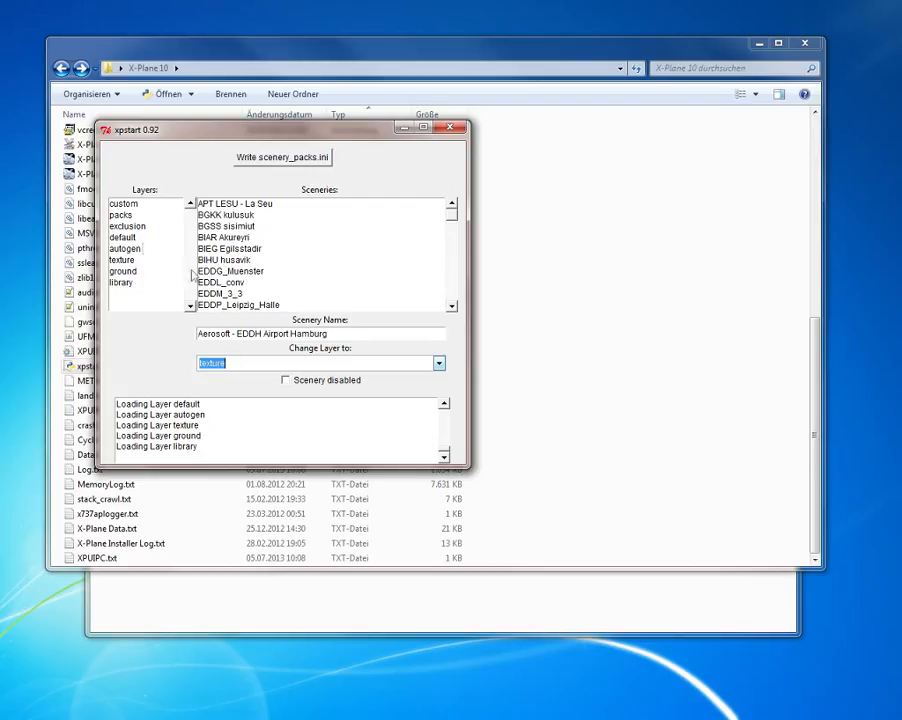
Step: Check the library, ground and texture layers for the reassigned Aerosoft - EDDH Airport Hamburg scenery
click(129, 283)
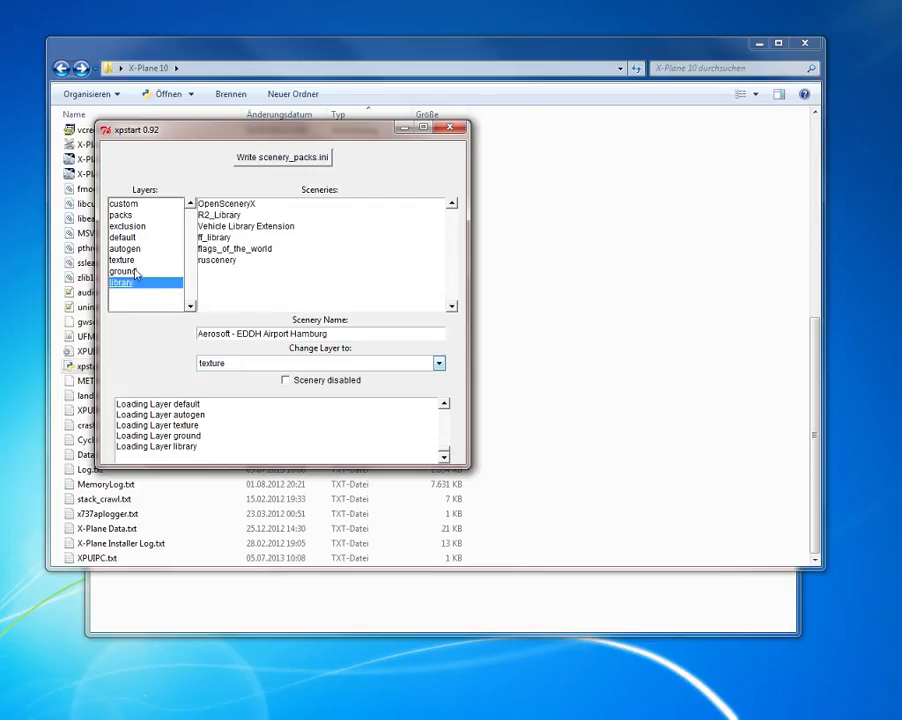
click(134, 275)
click(133, 284)
click(133, 272)
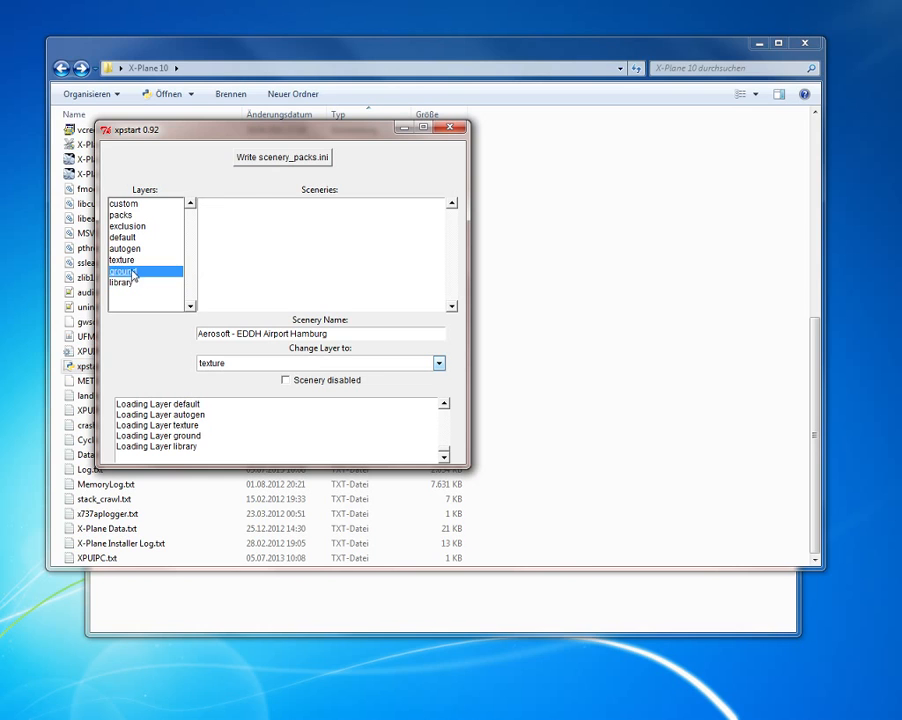
click(127, 262)
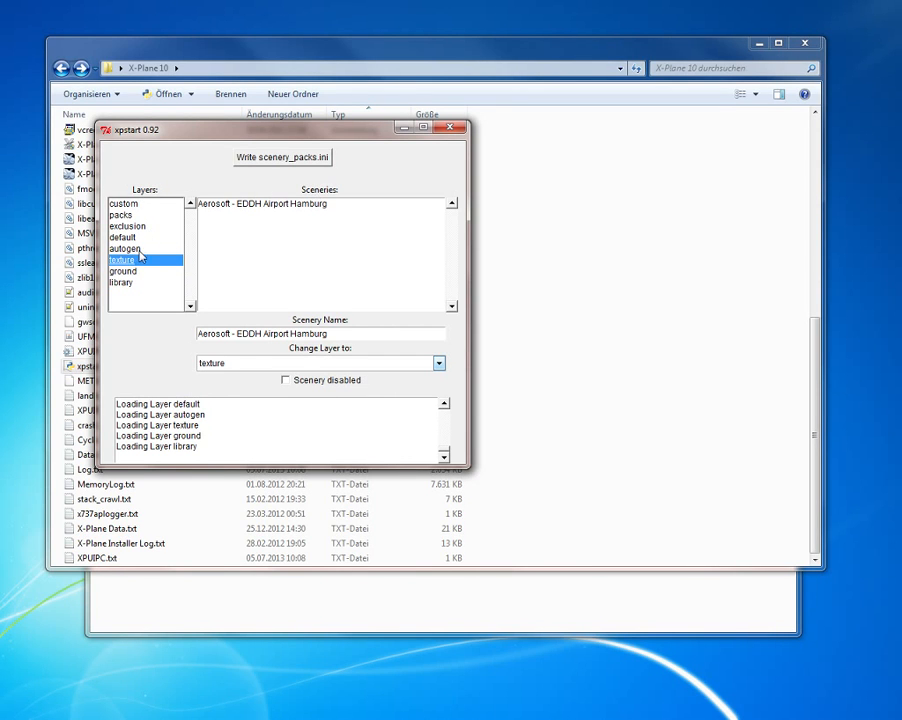
Step: Assign Aerosoft - EDDH Airport Hamburg back to the custom layer and reload the sceneries
click(245, 205)
click(439, 363)
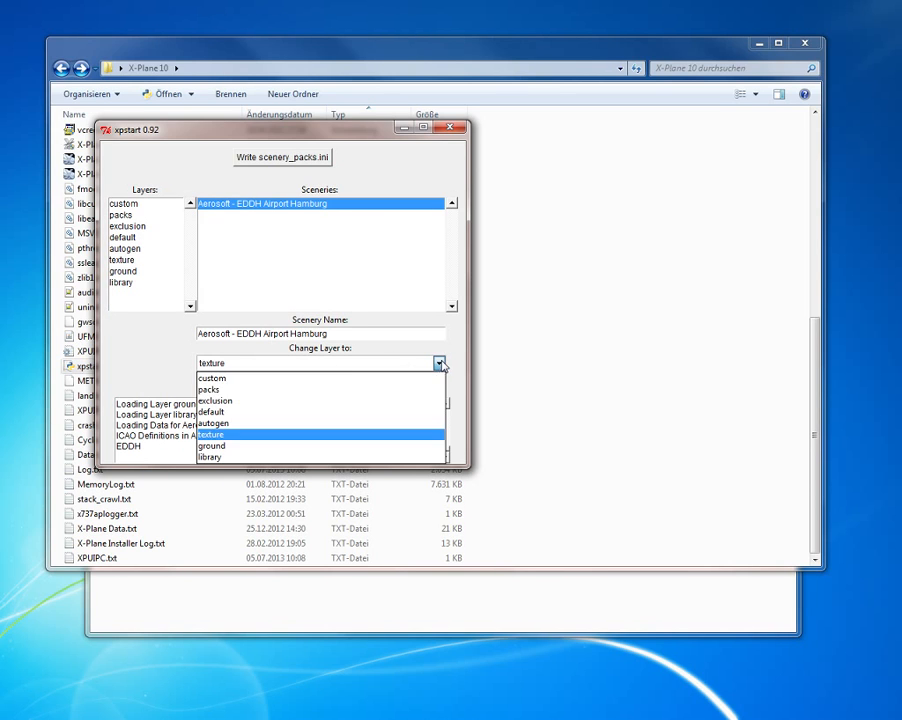
click(286, 379)
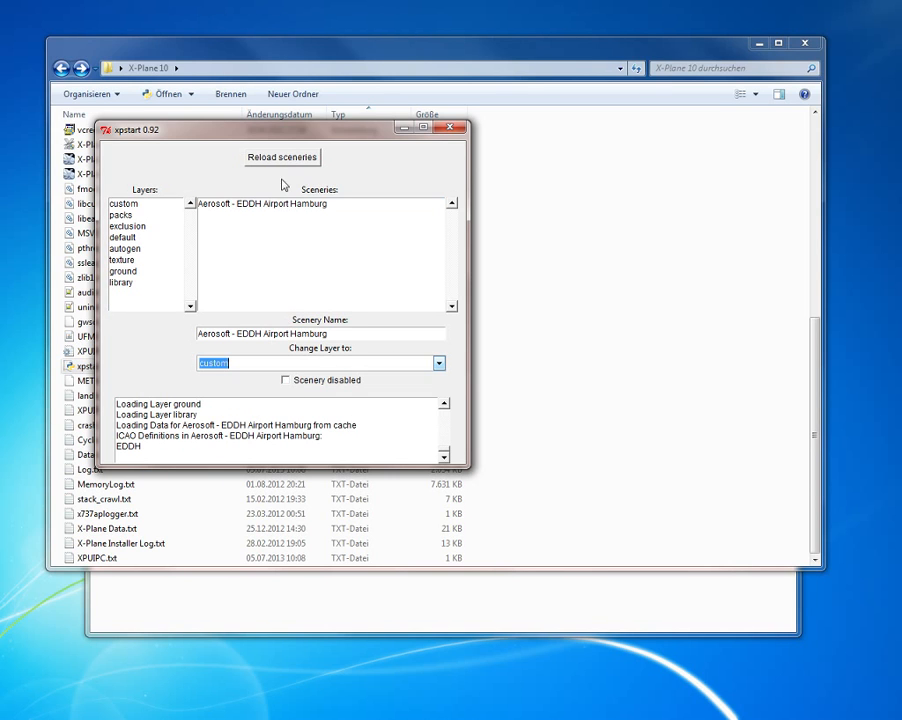
click(292, 158)
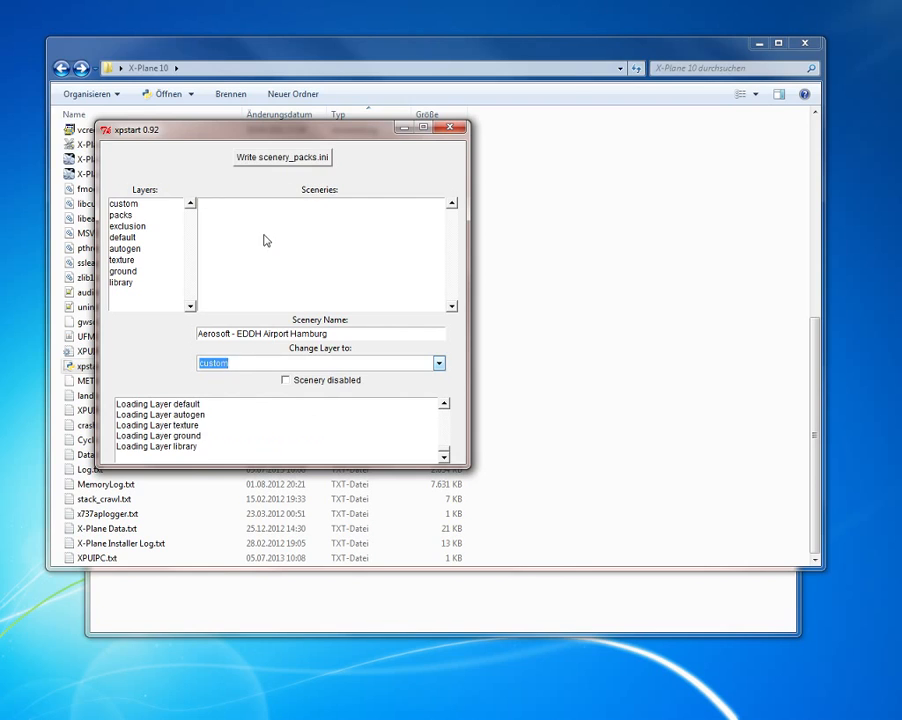
Step: Examine the log data of APT LESU - La Seu, Aerosoft - EDDH Airport Hamburg and BGKK kulusuk in custom, and OpenSceneryX in library
click(125, 205)
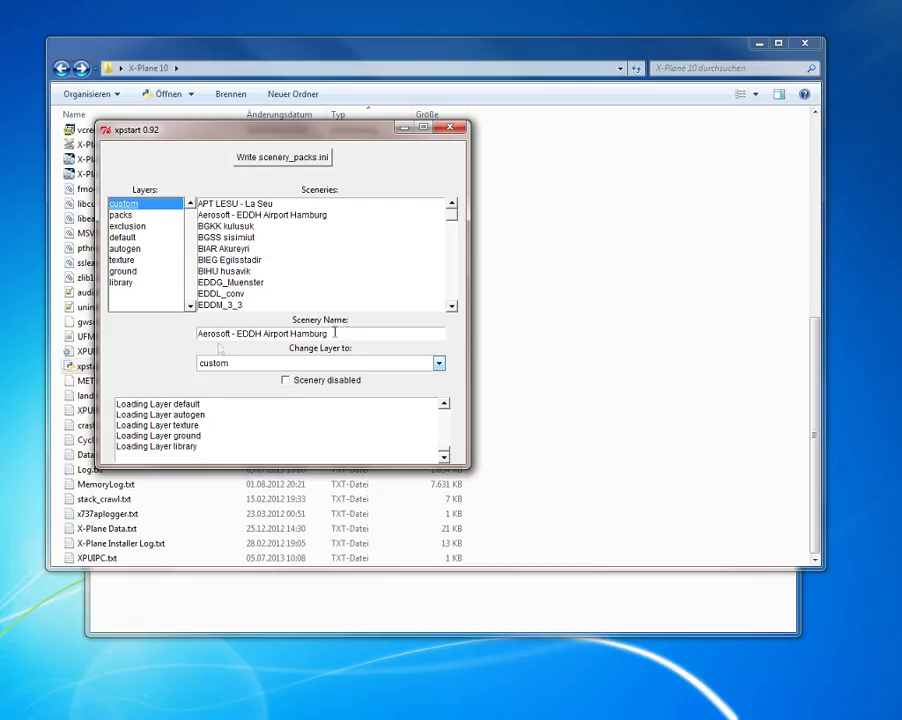
click(232, 204)
click(237, 216)
click(236, 227)
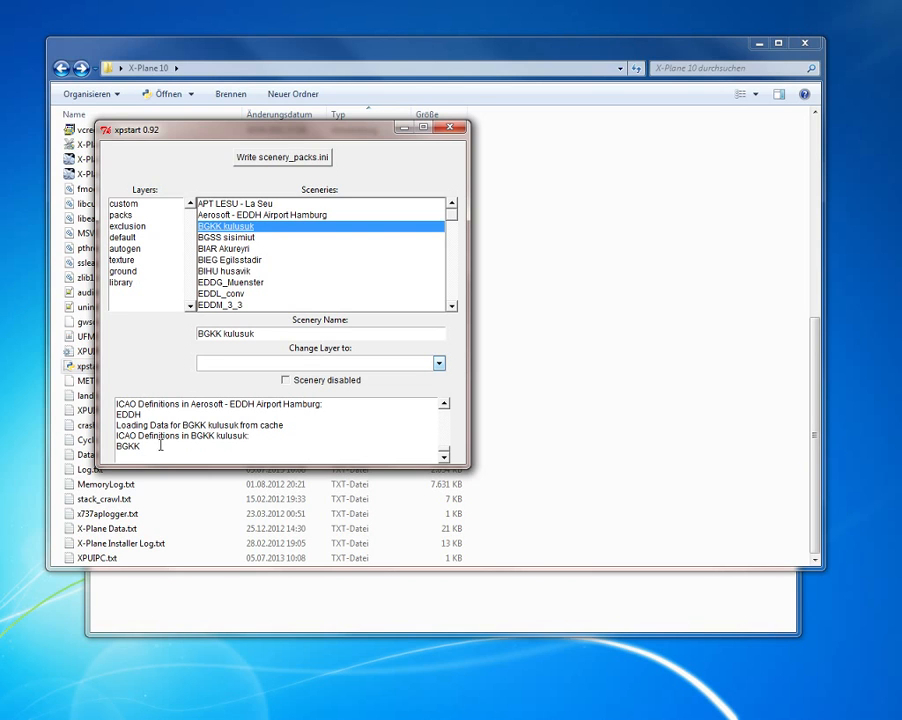
click(125, 284)
click(199, 207)
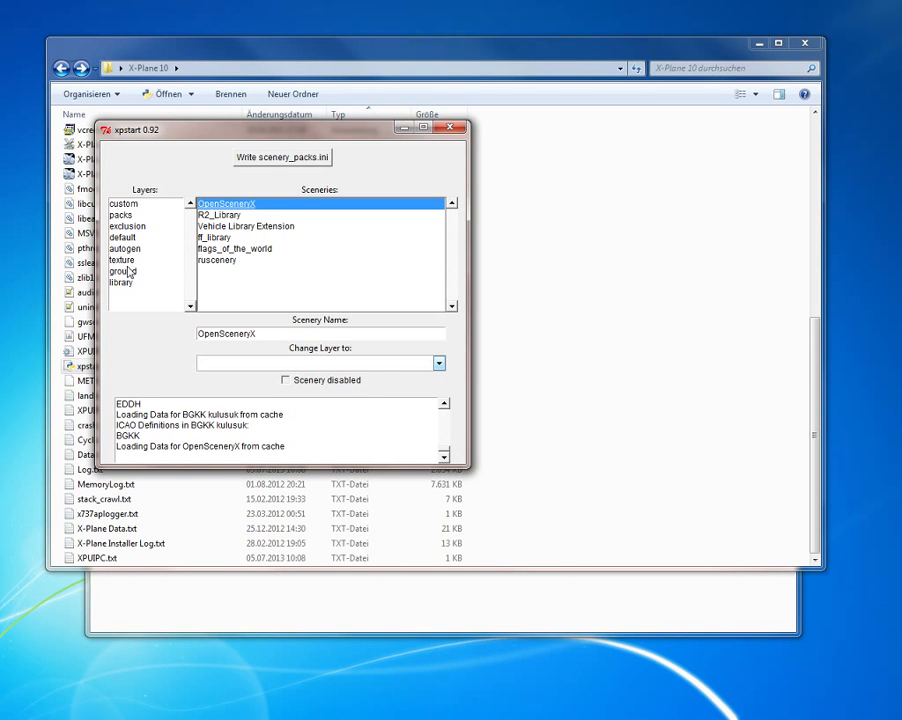
Step: Examine the ICAO definitions of the Global Airports scenery in the default layer
click(125, 237)
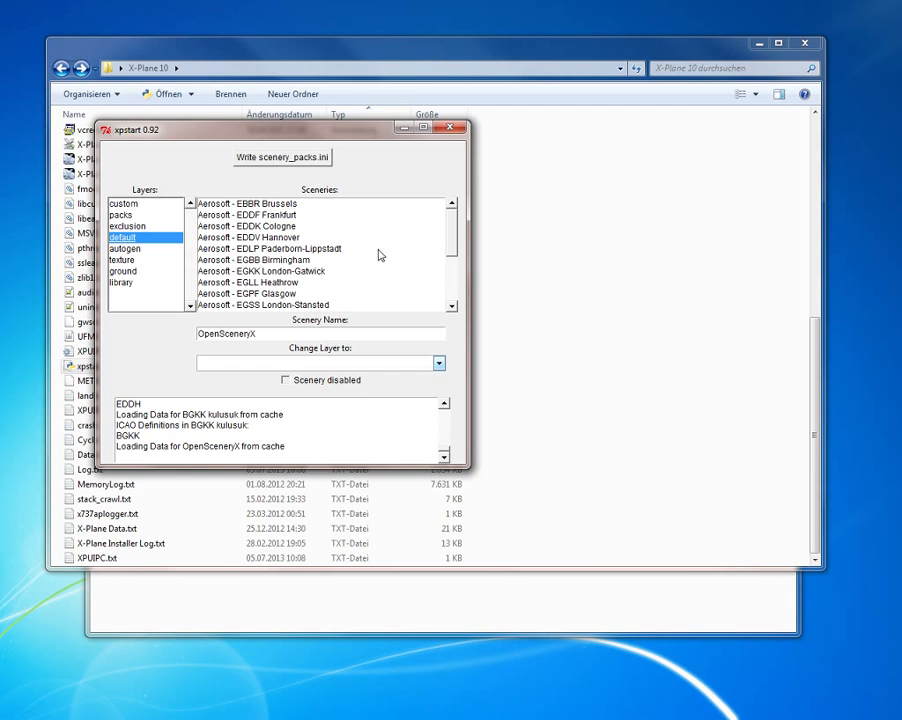
scroll(379, 256, down, 3)
click(238, 306)
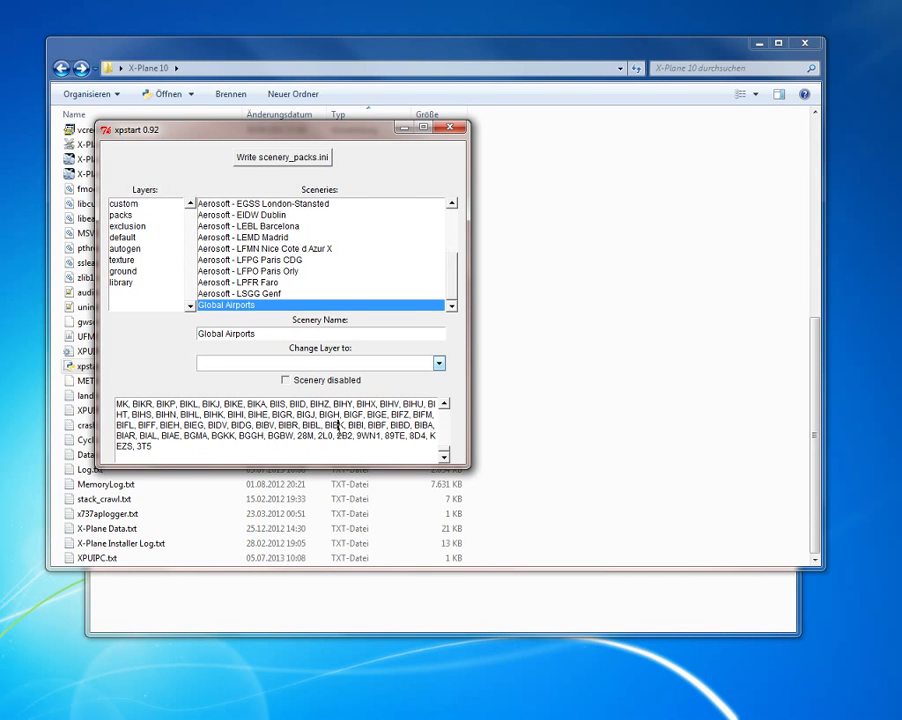
scroll(338, 422, up, 8)
scroll(310, 442, up, 5)
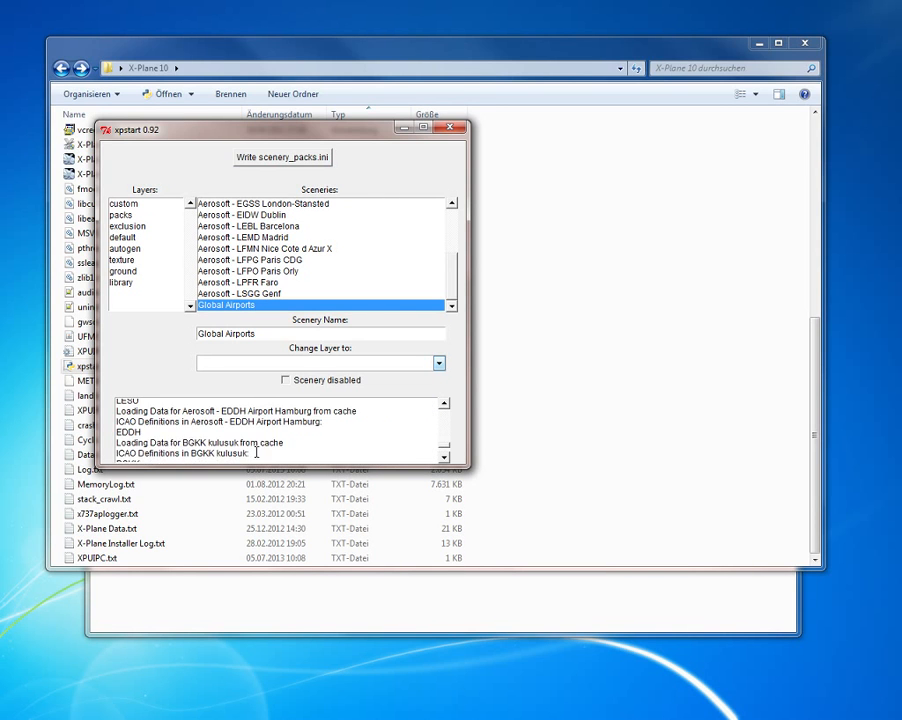
Step: Examine the logged ICAO definitions of Global Airports, Aerosoft - EGSS London-Stansted, Aerosoft - EDDK Cologne and Aerosoft - EDDF Frankfurt
scroll(256, 449, down, 4)
scroll(280, 435, down, 10)
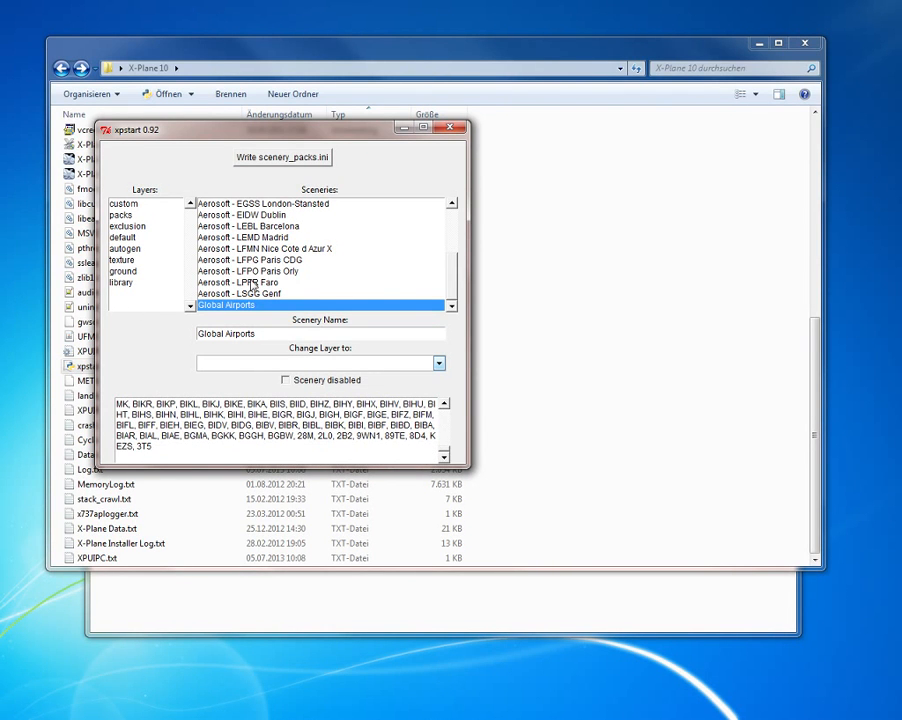
click(263, 203)
scroll(270, 250, up, 2)
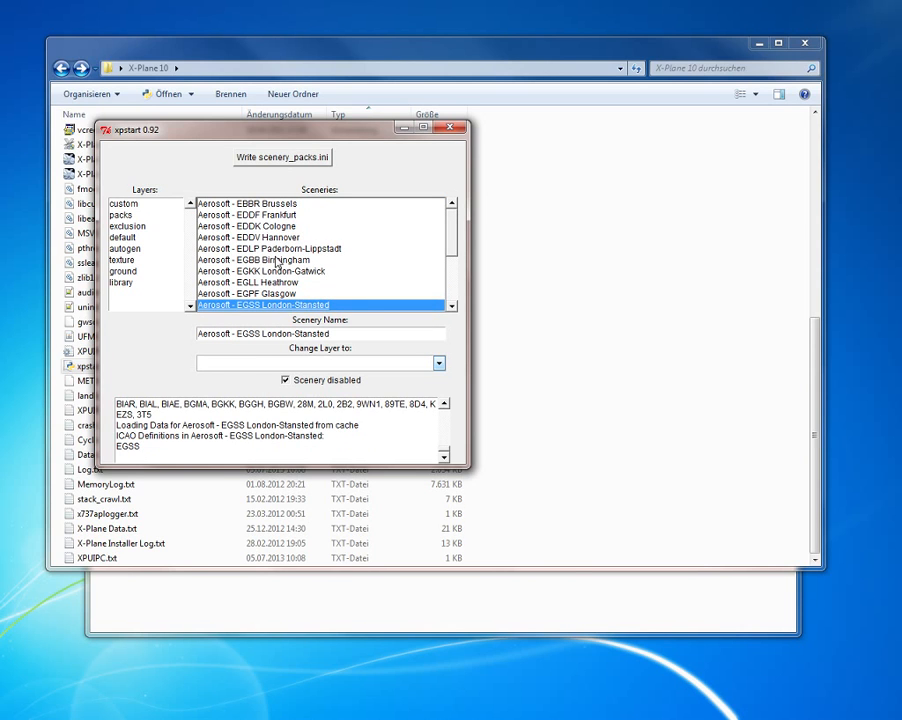
click(267, 216)
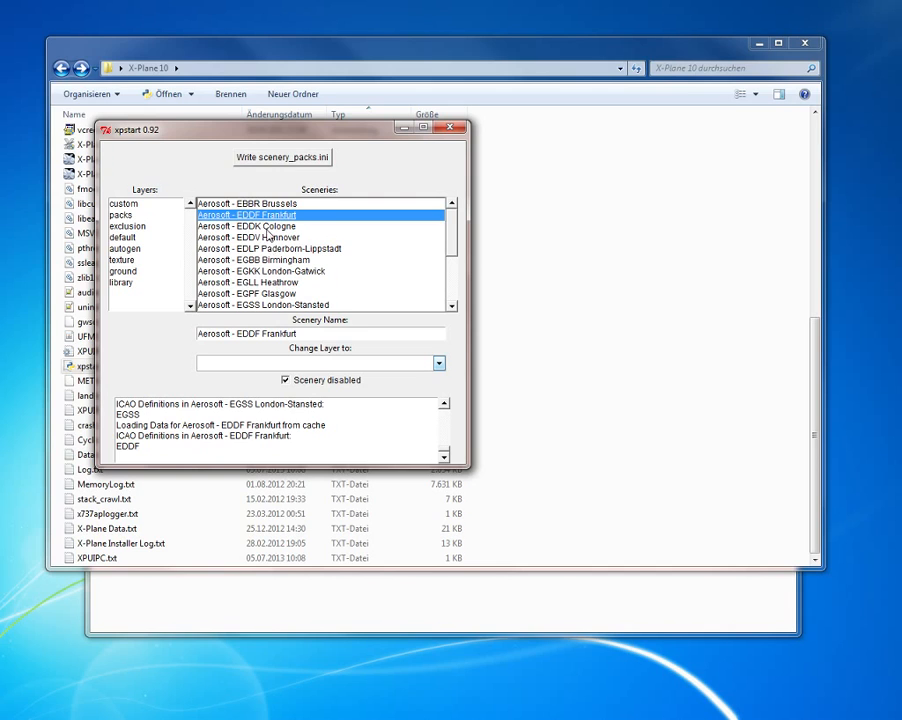
click(264, 226)
click(266, 216)
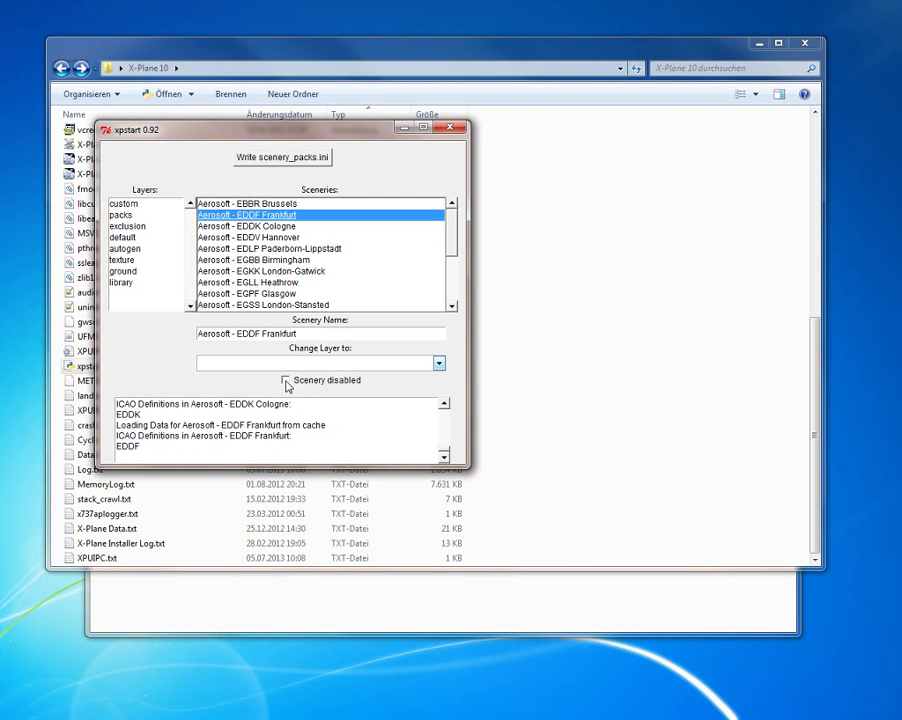
Step: Toggle the disabled setting of the Aerosoft - EDDF Frankfurt scenery and set it back to disabled
click(286, 381)
click(300, 380)
click(305, 384)
Step: Write the scenery_packs.ini file and open the generated warnings report, moving its window away from xpstart
click(279, 162)
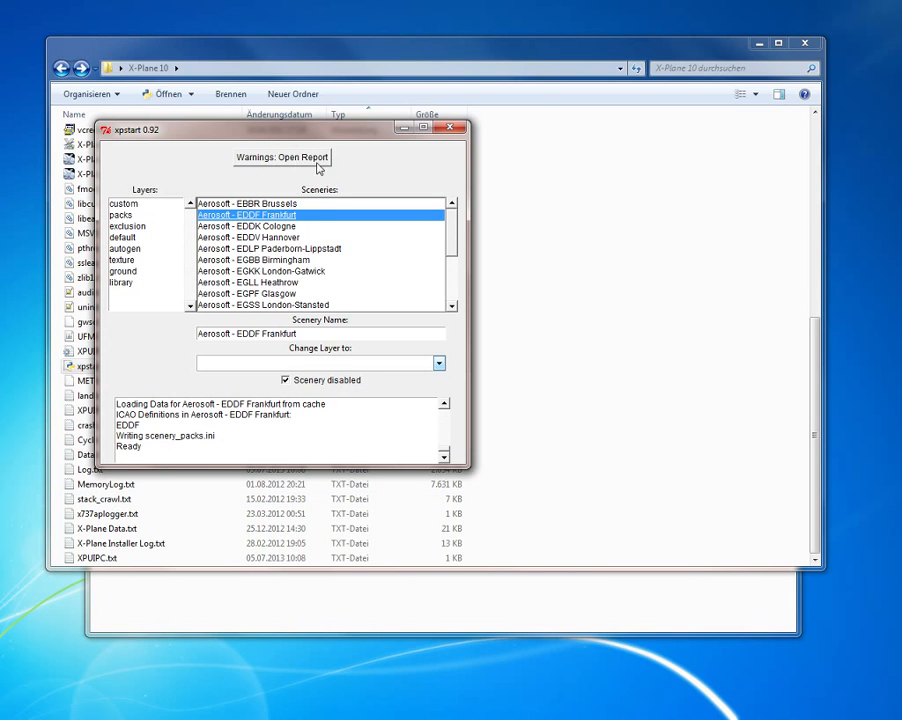
click(287, 159)
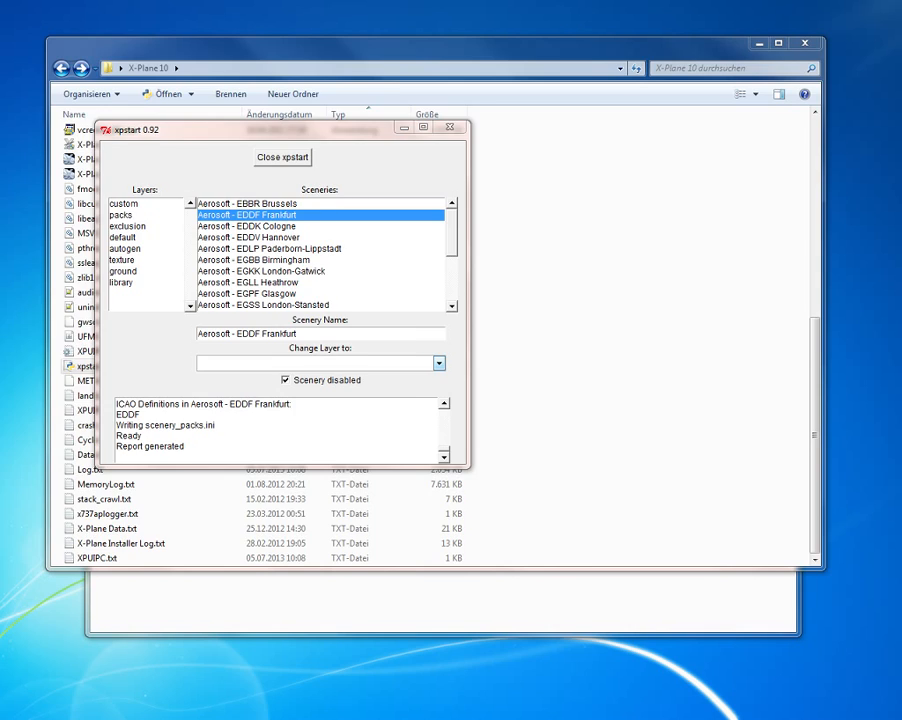
drag(236, 90, 536, 79)
Step: Read through the report on not unique airport definitions, from its introduction to the last airport entry
scroll(489, 306, down, 3)
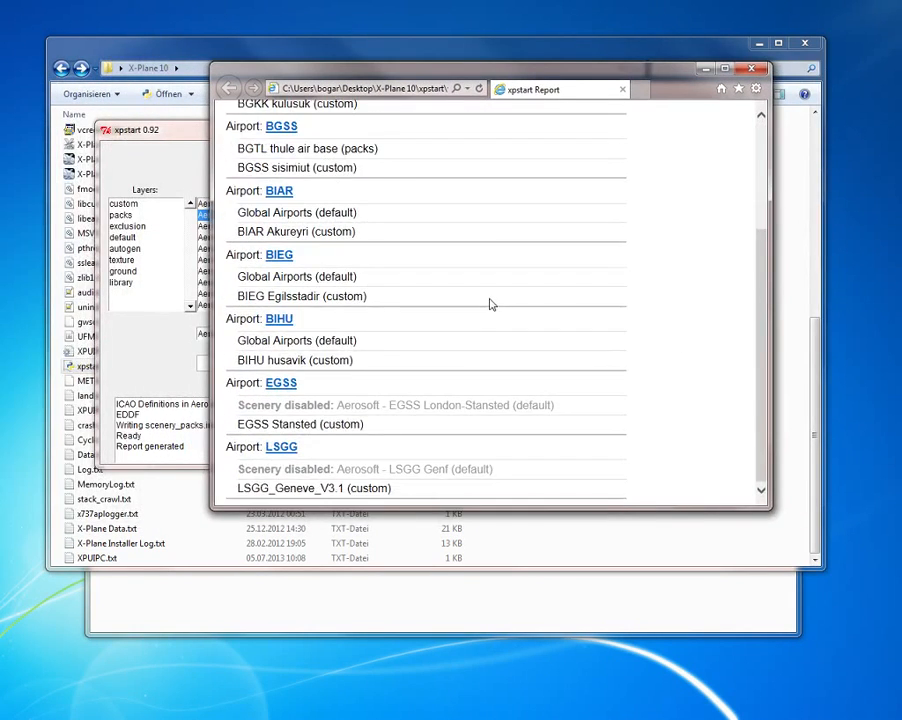
scroll(487, 300, up, 3)
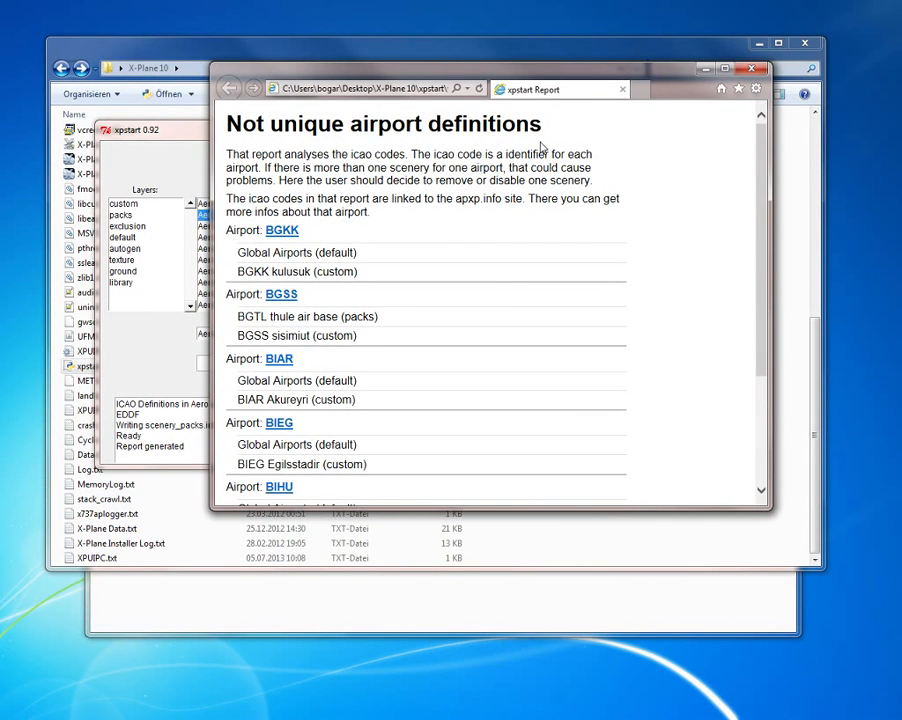
scroll(432, 242, down, 1)
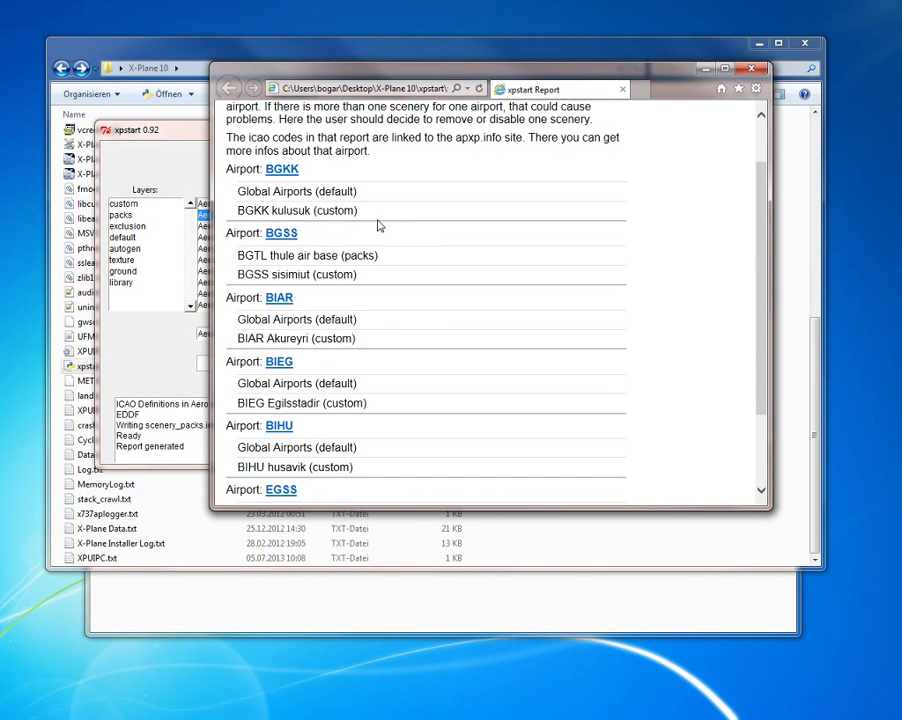
scroll(380, 380, down, 2)
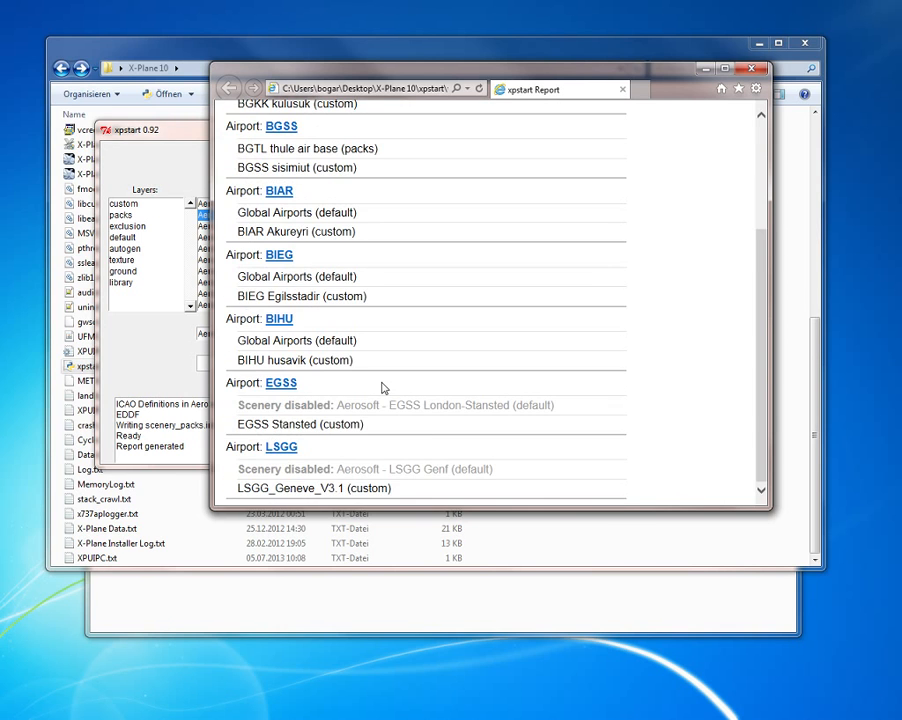
scroll(376, 344, up, 1)
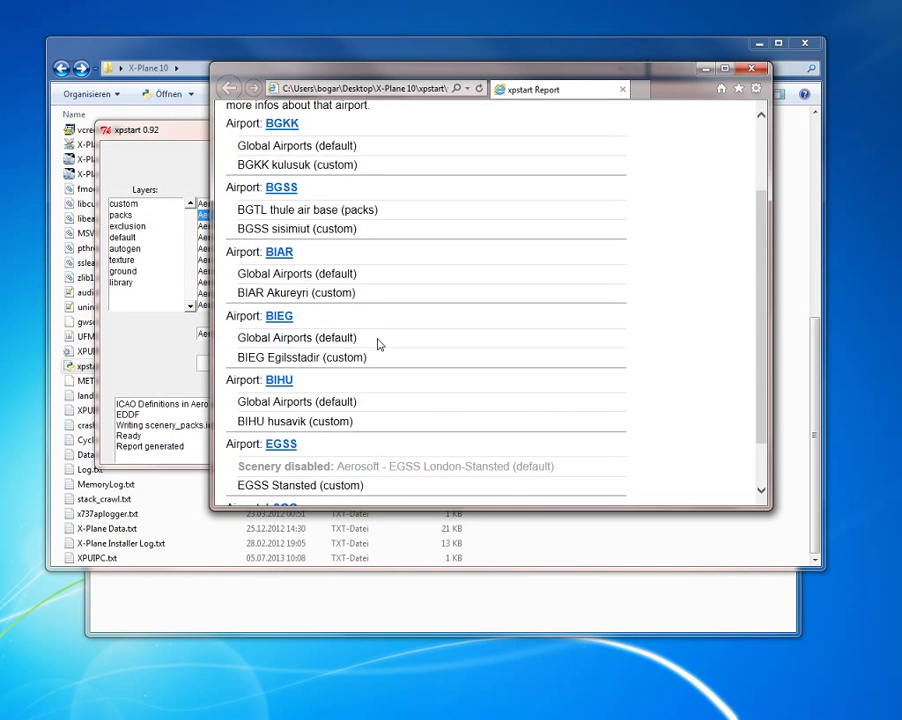
scroll(374, 302, up, 2)
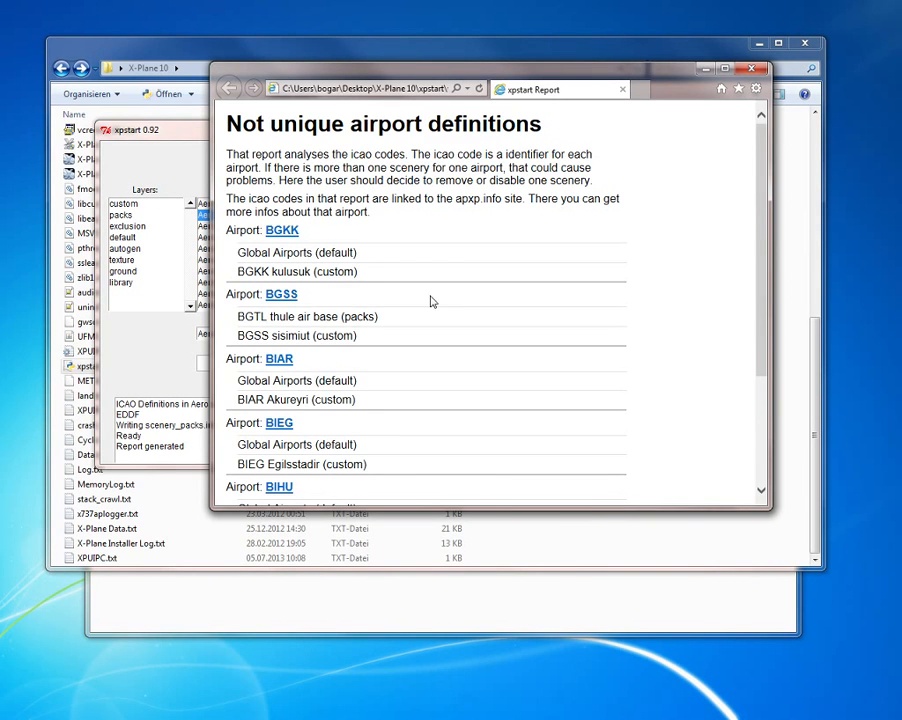
scroll(440, 305, down, 3)
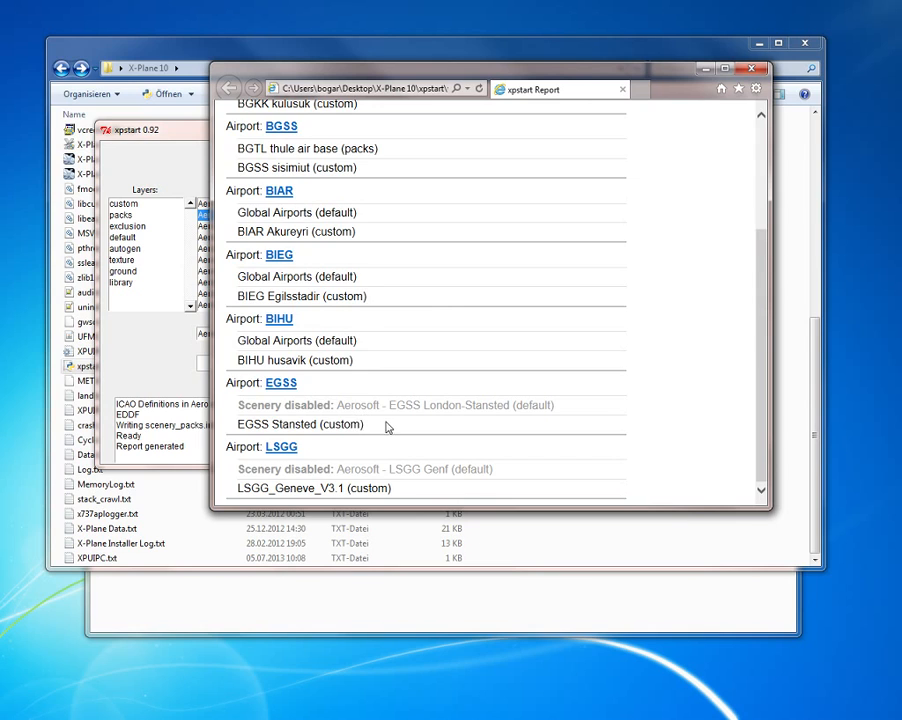
Step: Compare the two EGSS sceneries in the report, highlighting EGSS Stansted and the layer of each scenery
drag(386, 425, 237, 424)
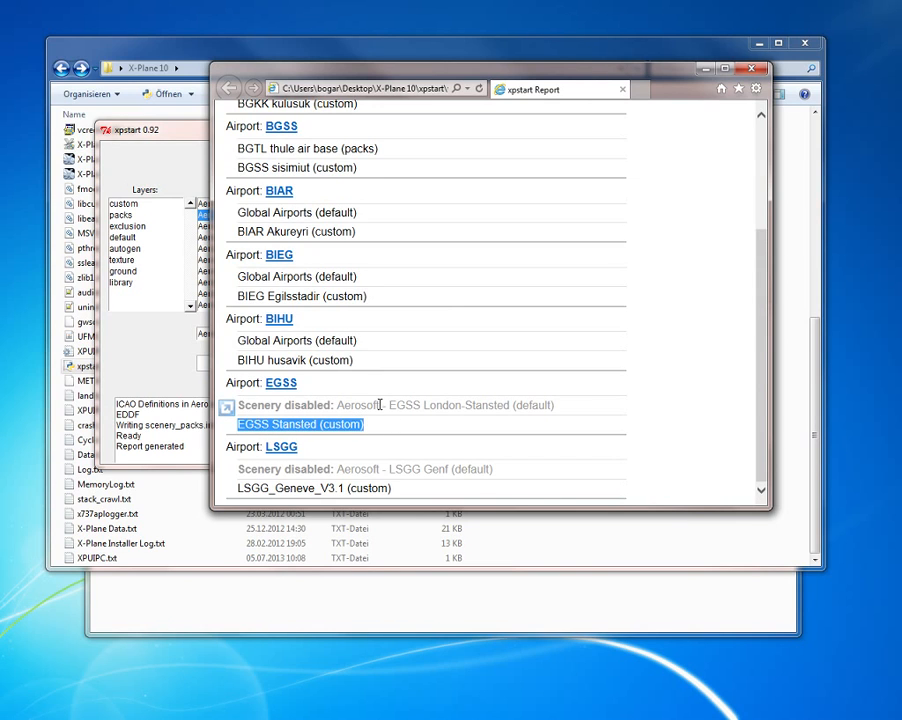
click(338, 427)
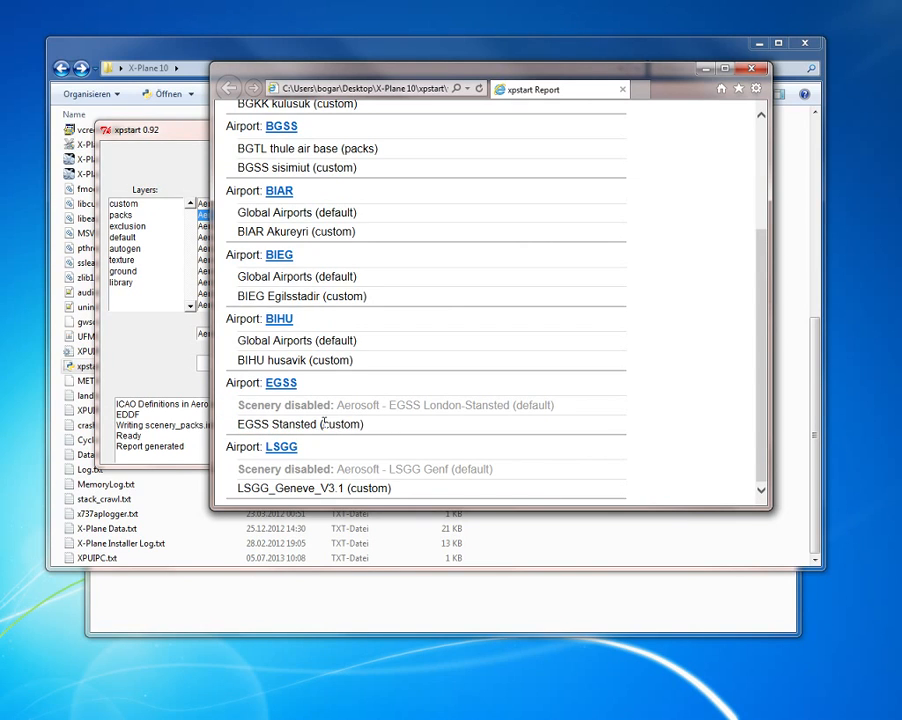
drag(320, 424, 363, 425)
click(372, 407)
drag(515, 405, 547, 405)
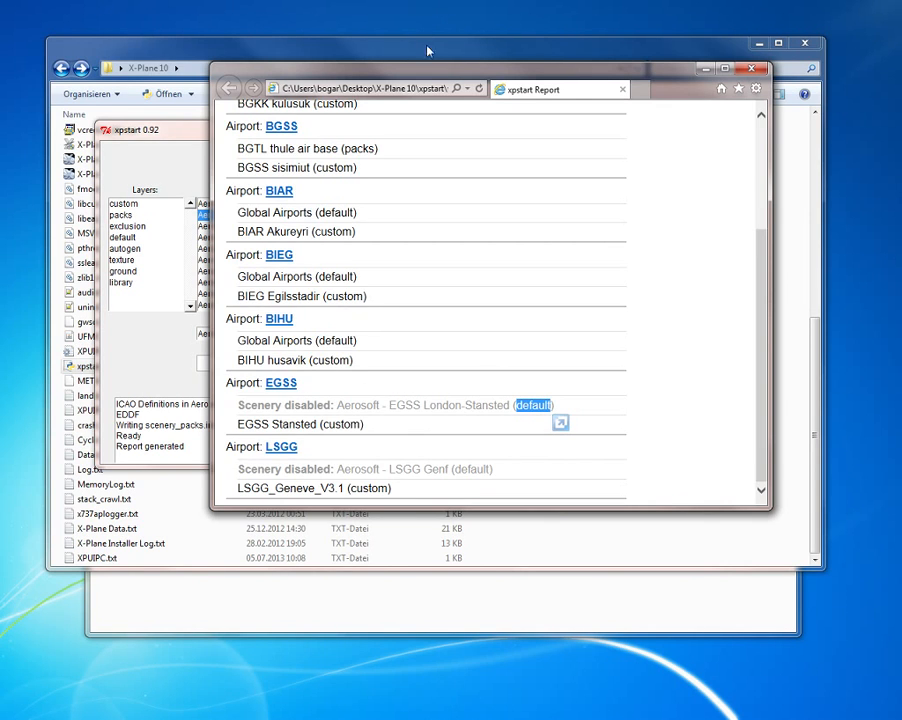
Step: Move the report and xpstart windows apart and select Aerosoft - EGSS London-Stansted to inspect its disabled setting
drag(443, 80, 511, 77)
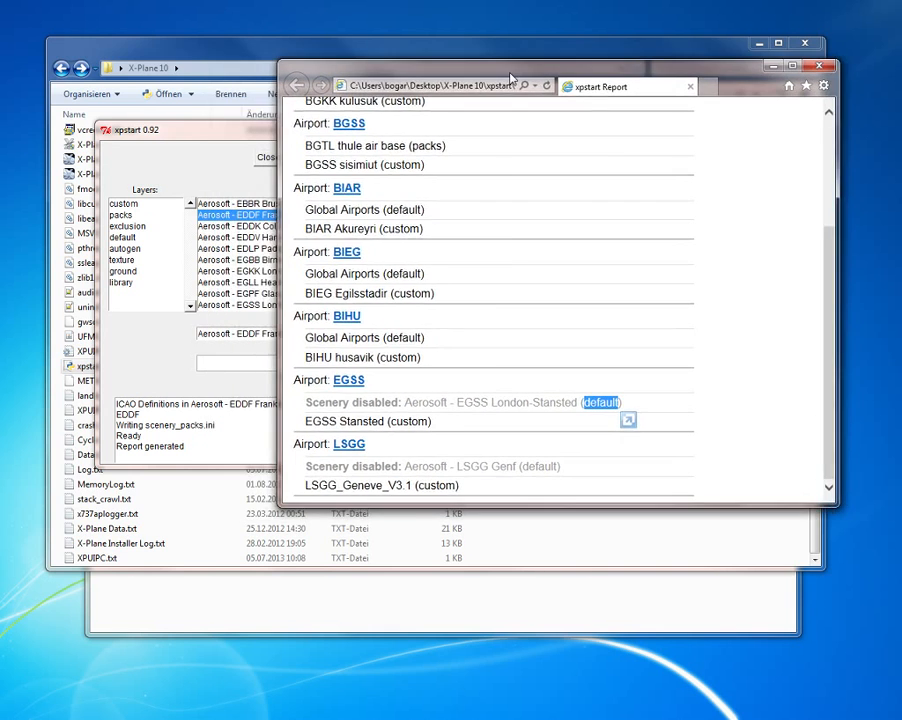
click(450, 408)
drag(220, 132, 180, 116)
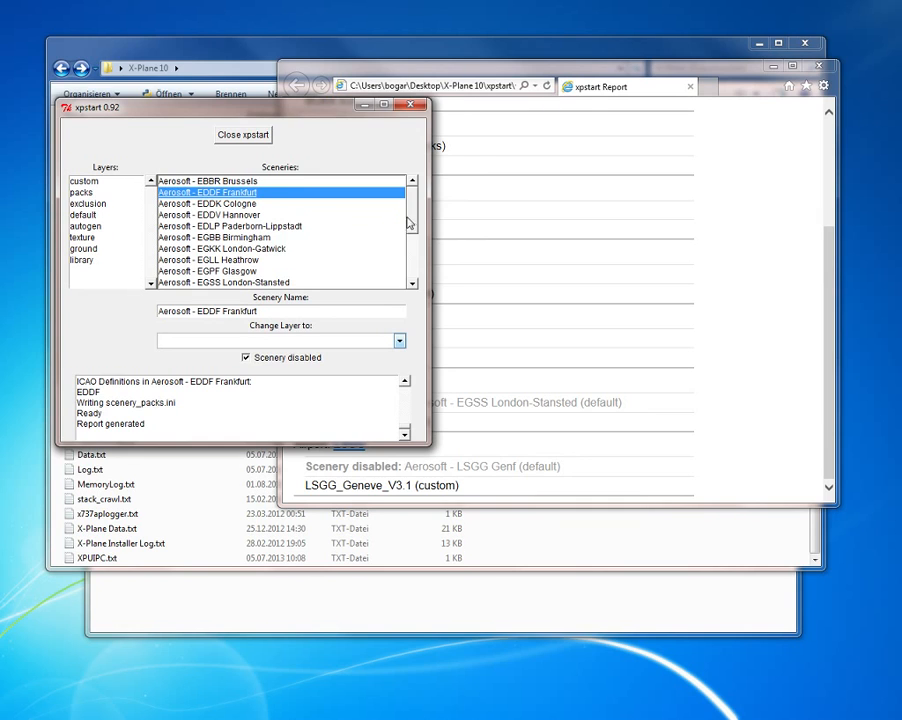
drag(411, 217, 411, 227)
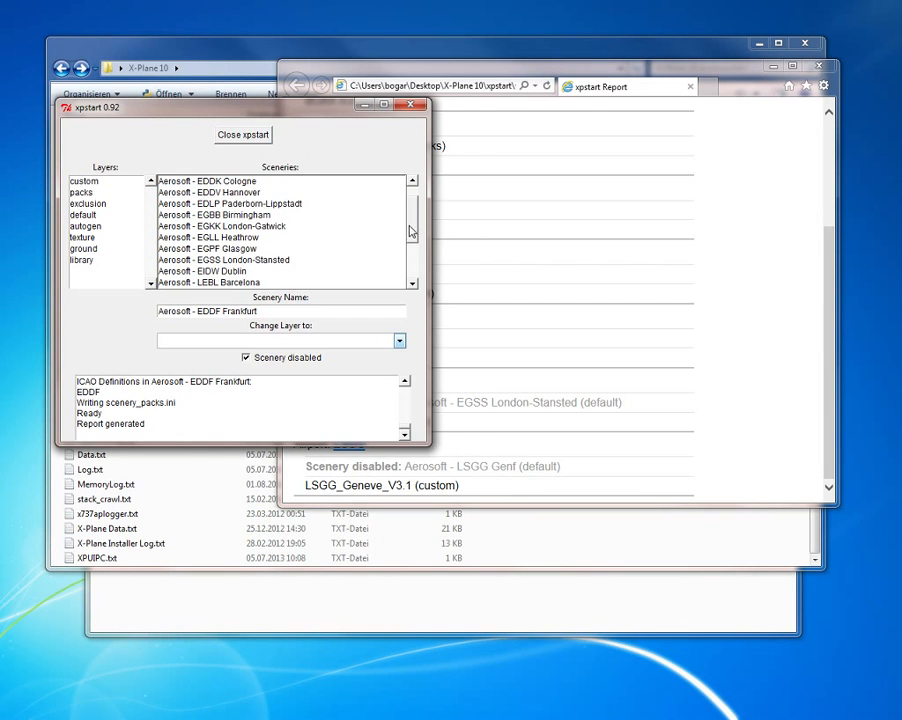
click(229, 259)
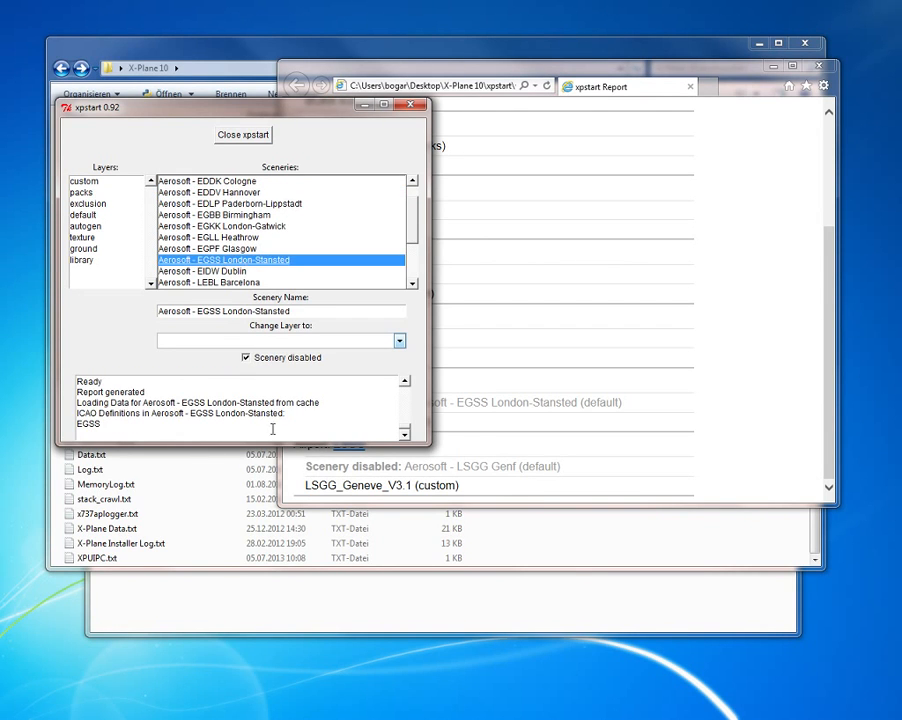
Step: Return to the report and review the airports defined in both Global Airports and a custom scenery, plus the BGSS entry
click(527, 434)
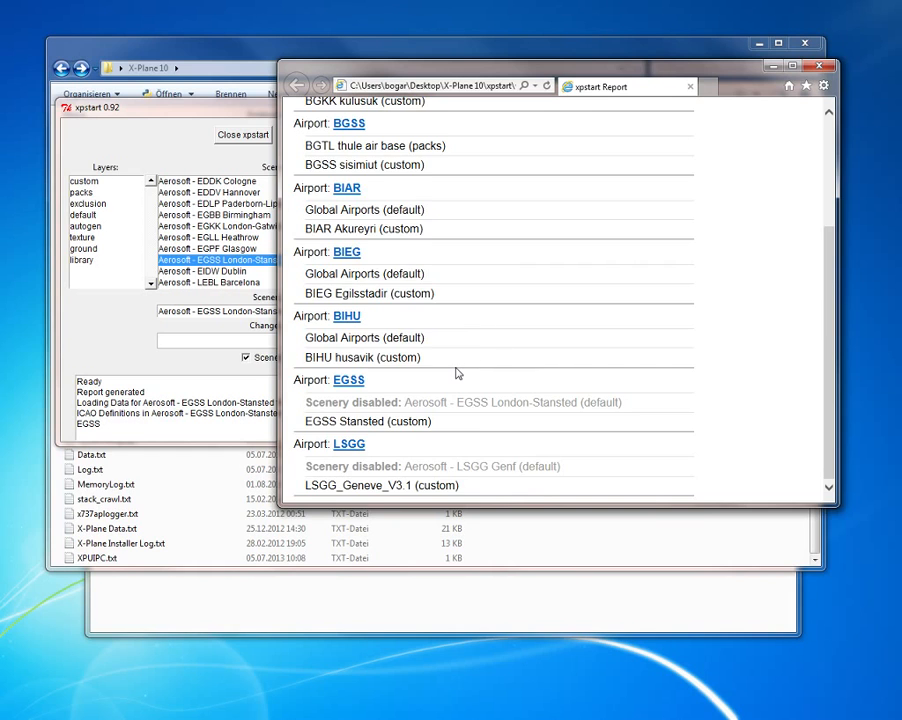
scroll(454, 368, up, 6)
scroll(460, 330, down, 6)
drag(304, 338, 432, 337)
click(432, 339)
scroll(429, 323, up, 1)
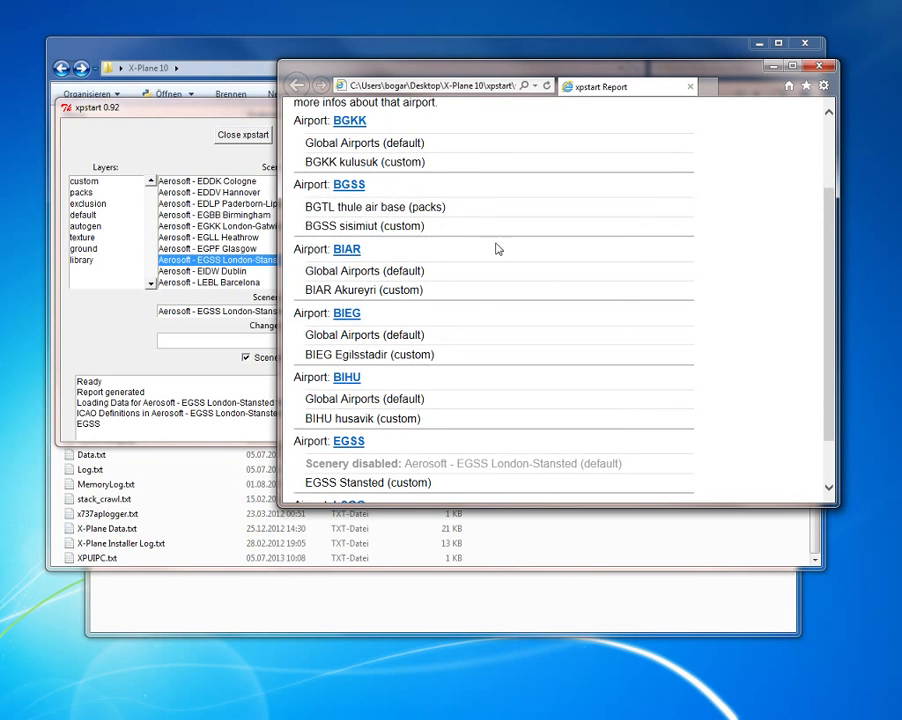
scroll(440, 305, up, 2)
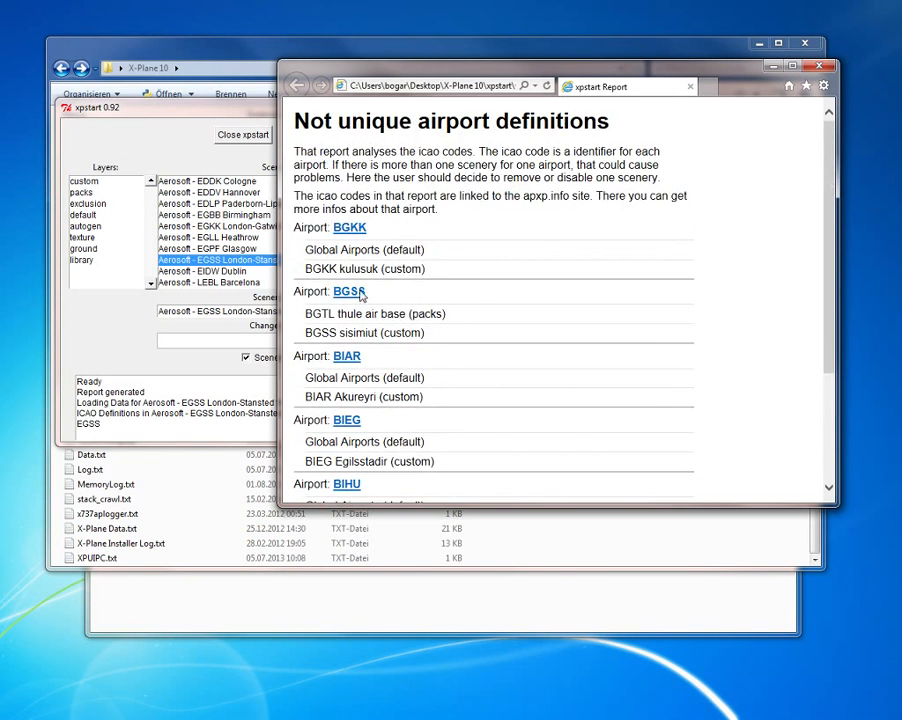
scroll(440, 338, down, 1)
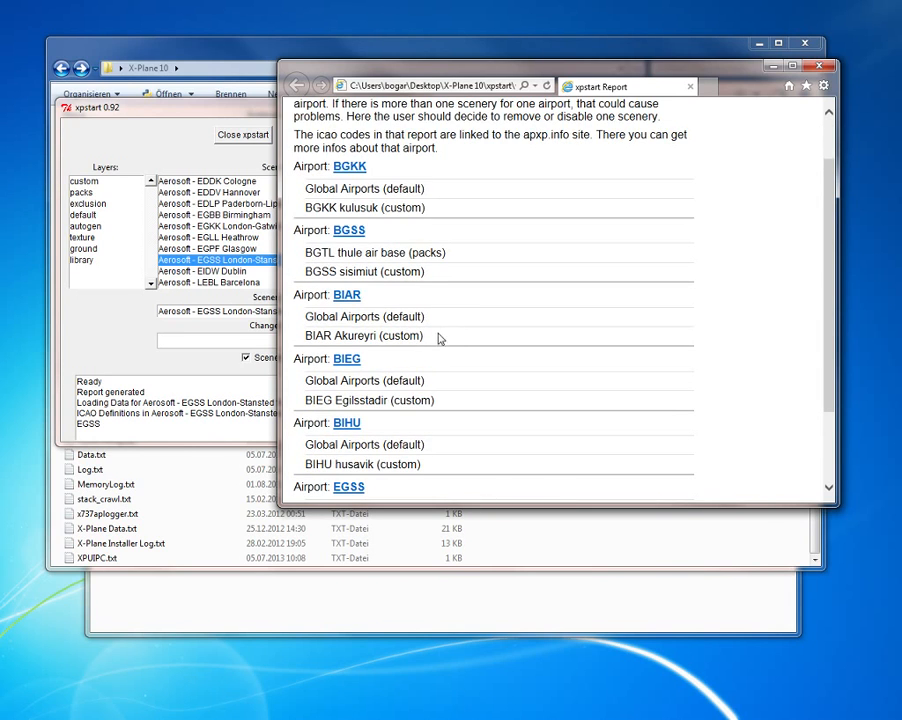
scroll(437, 358, down, 1)
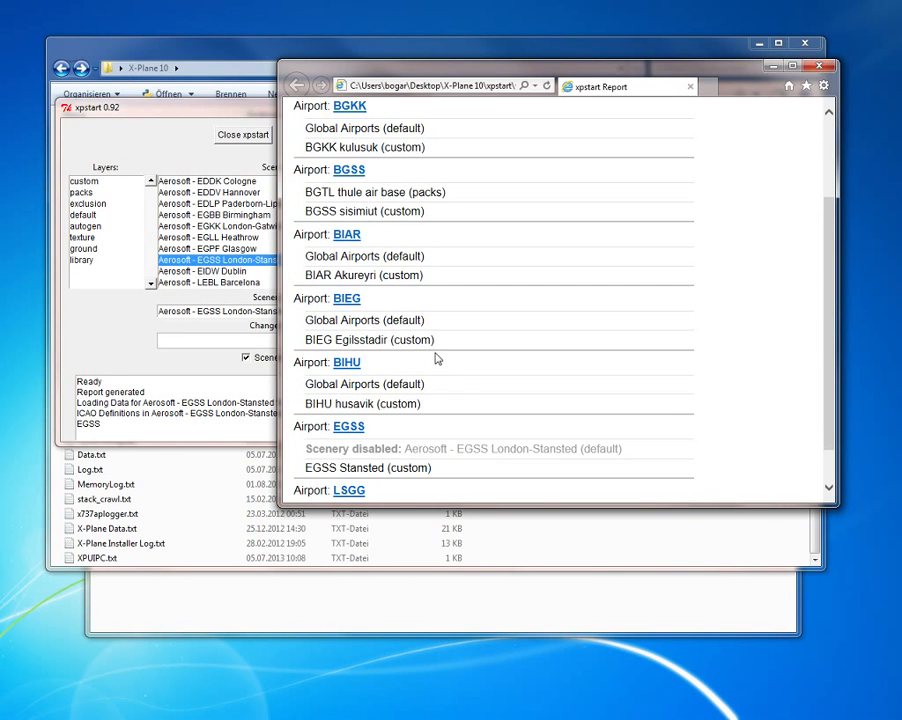